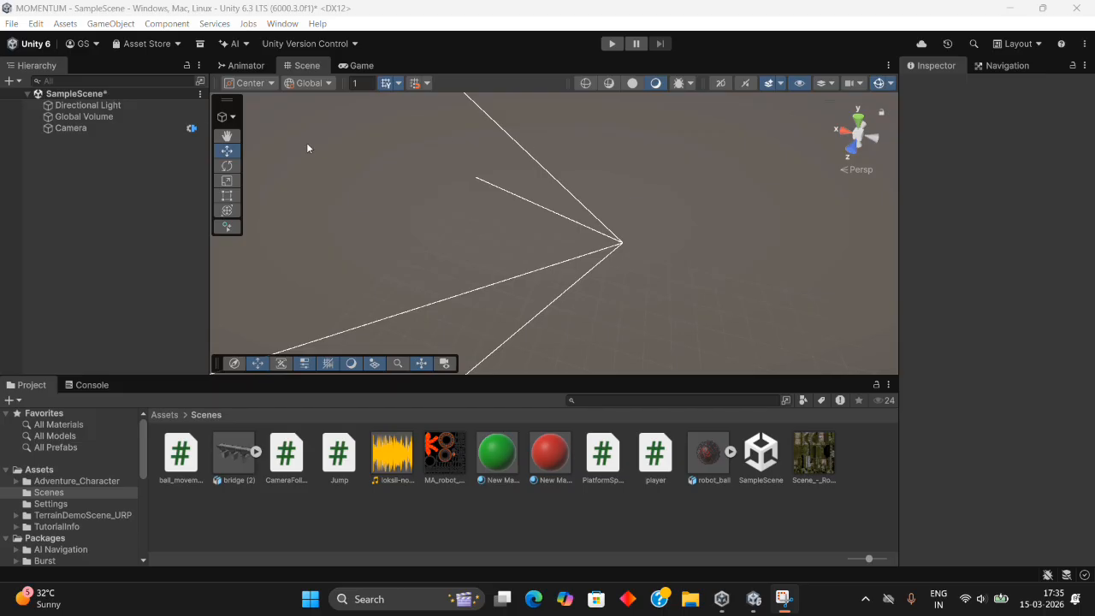
# Add a cube to the scene and move it along X to about 2597.
pyautogui.click(7, 81)
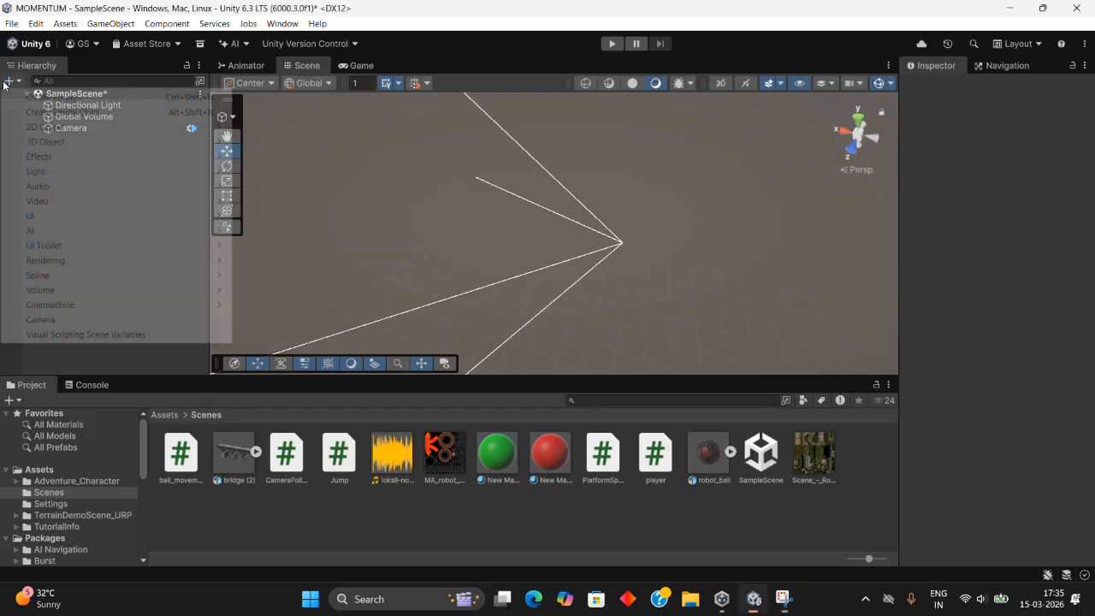
pyautogui.moveTo(111, 130)
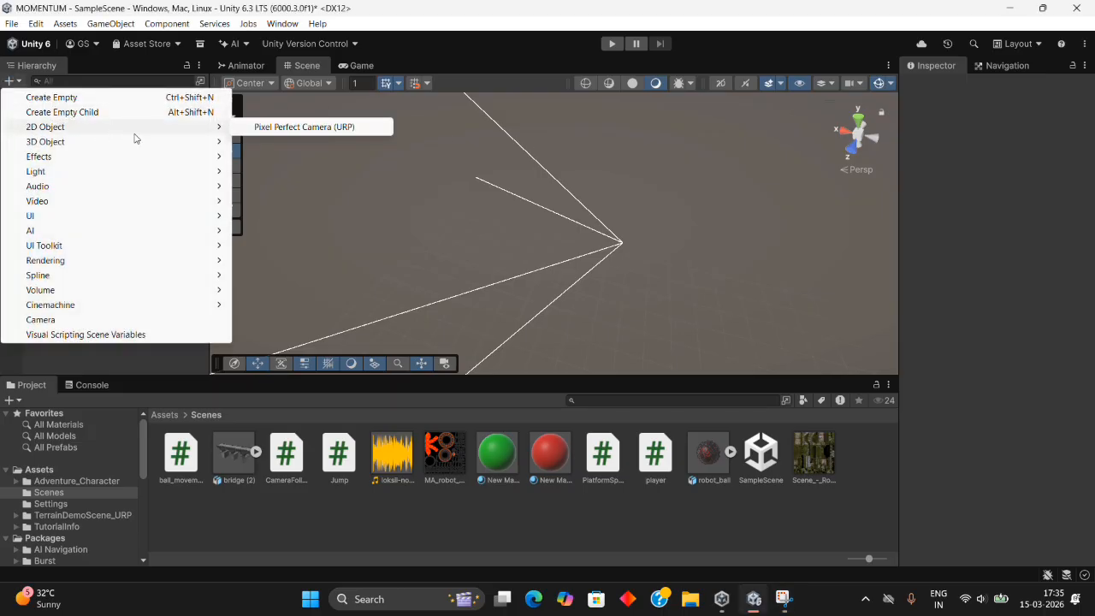
pyautogui.moveTo(171, 141)
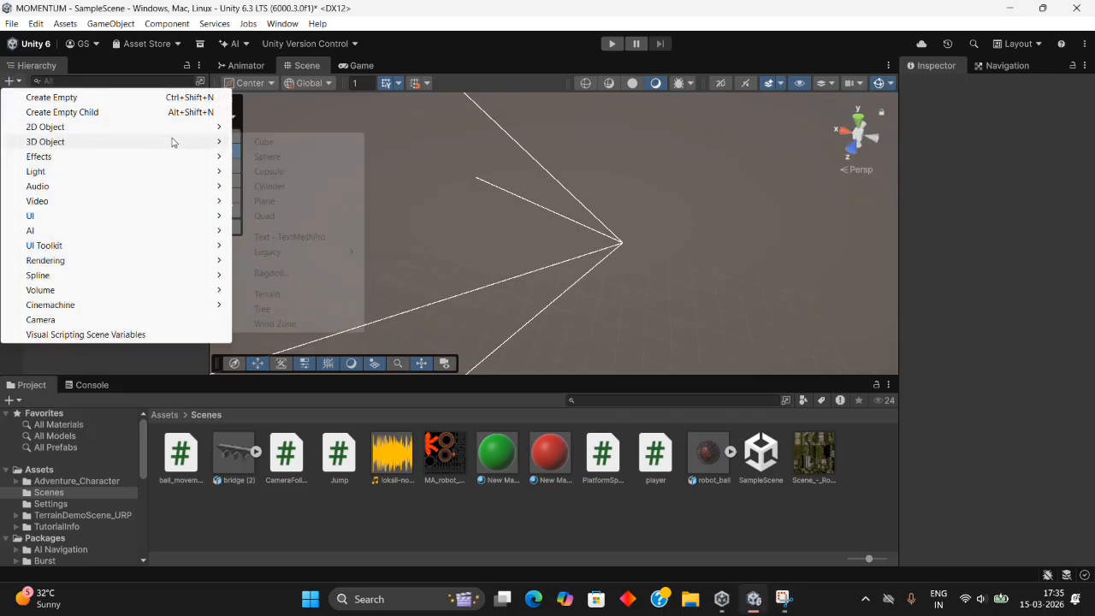
pyautogui.click(280, 144)
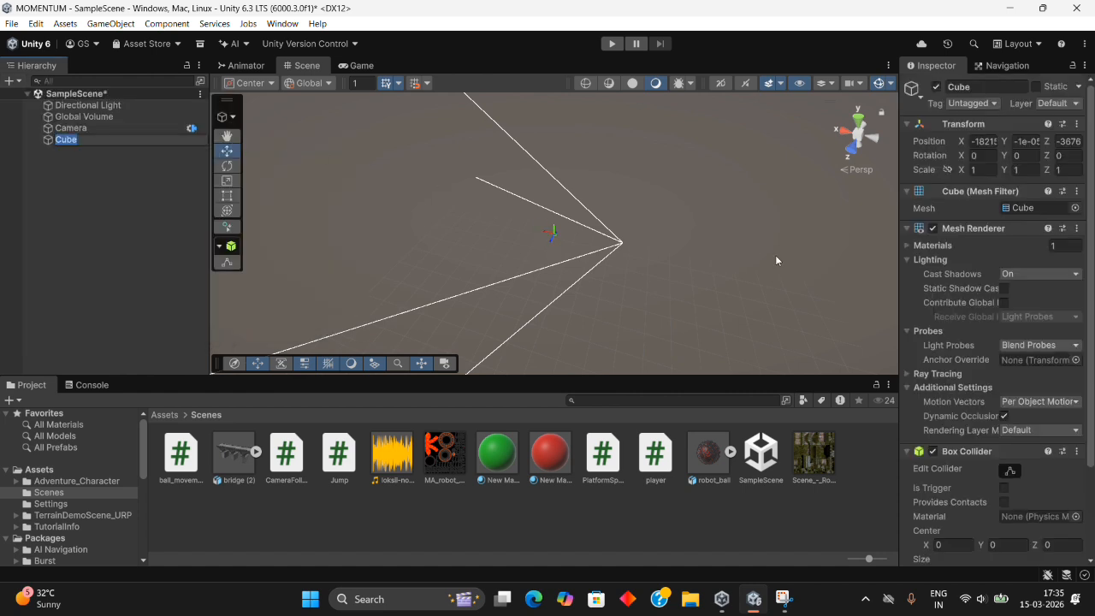
pyautogui.scroll(-3, 1016, 463)
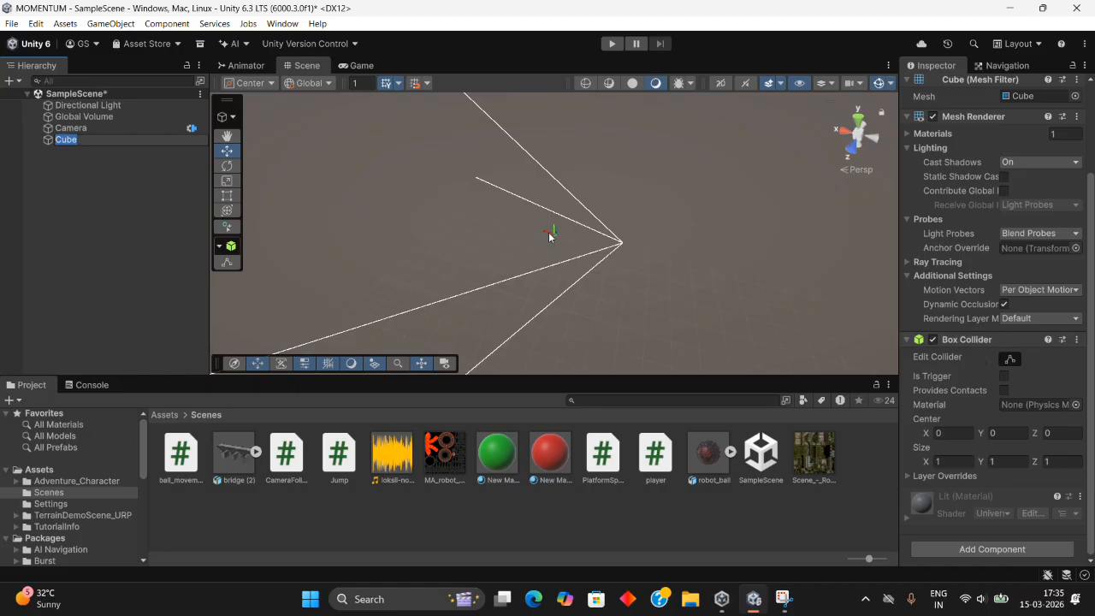
pyautogui.moveTo(548, 233); pyautogui.dragTo(497, 240)
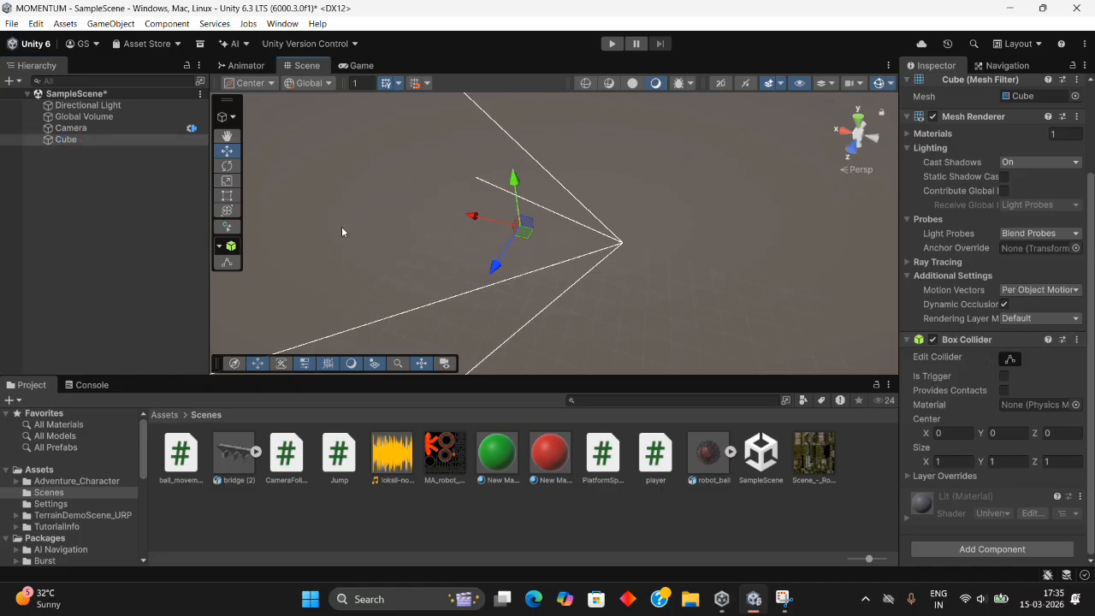
# Set the cube's X and Y scale to 100.
pyautogui.click(227, 180)
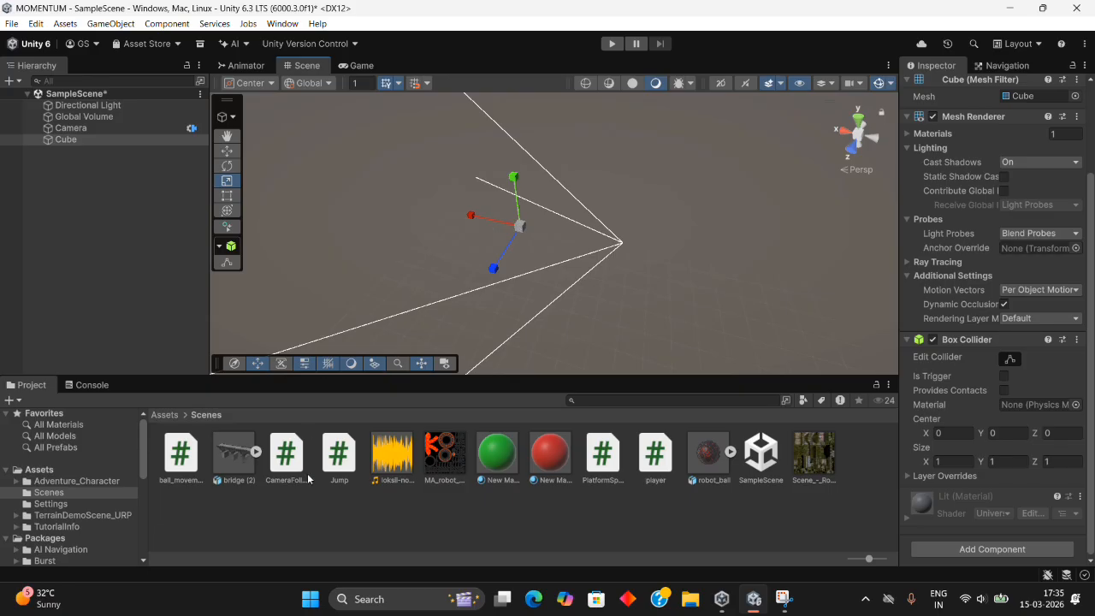
pyautogui.moveTo(471, 214); pyautogui.dragTo(22, 206)
pyautogui.scroll(3, 968, 260)
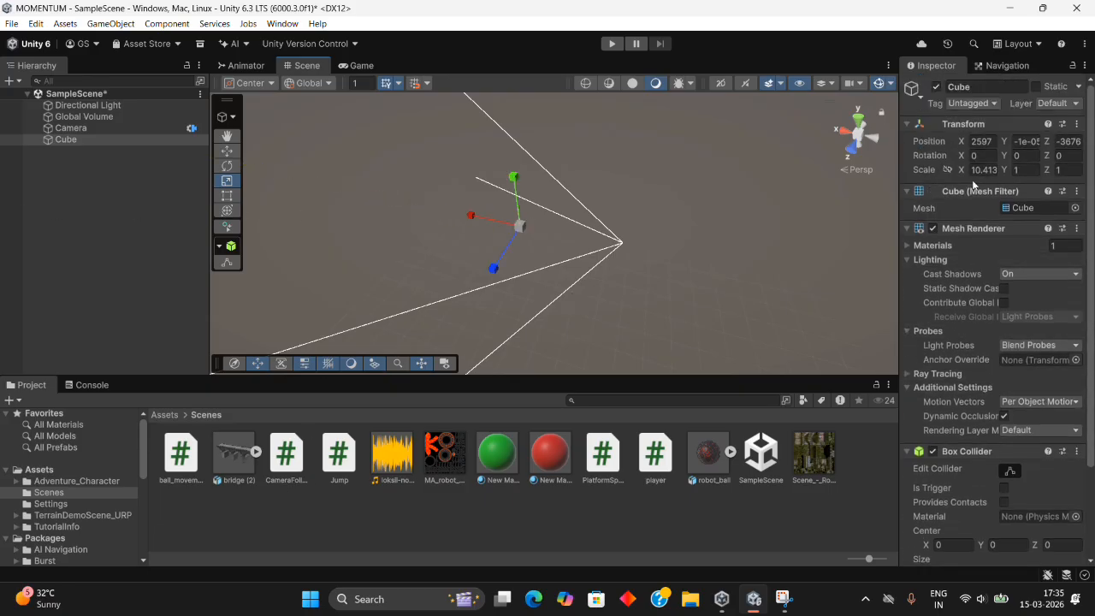
pyautogui.click(992, 169)
pyautogui.press('BackSpace')
pyautogui.write('100')
pyautogui.click(1018, 171)
pyautogui.write('100000')
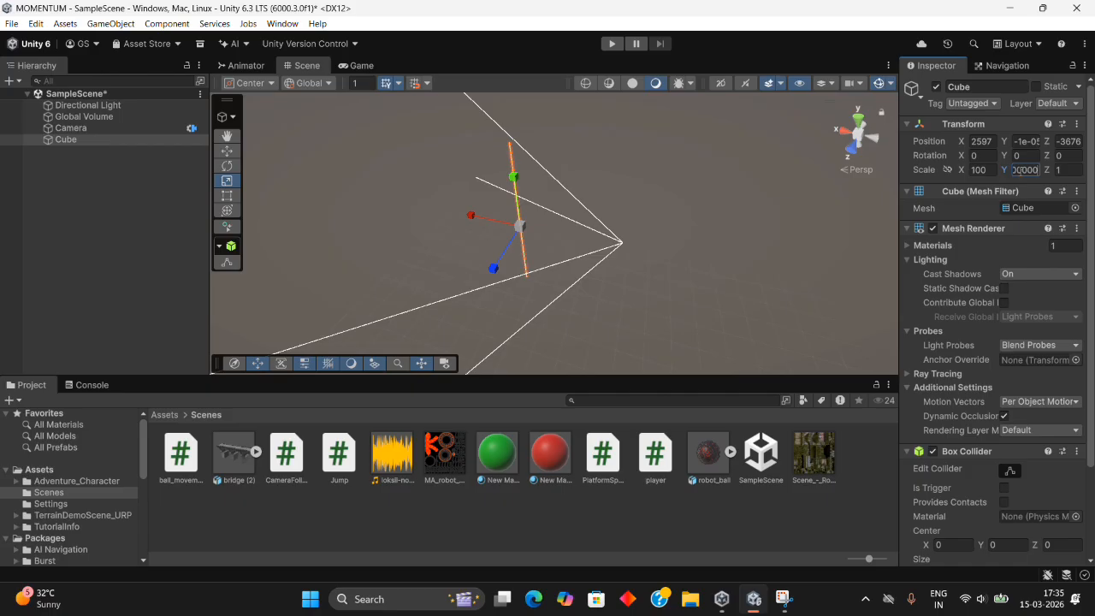
pyautogui.press('BackSpace')
pyautogui.press('BackSpace')
pyautogui.press('BackSpace')
# Set the cube's X scale to 100000 and its Z scale to 10000.
pyautogui.click(992, 167)
pyautogui.press('BackSpace')
pyautogui.write('10')
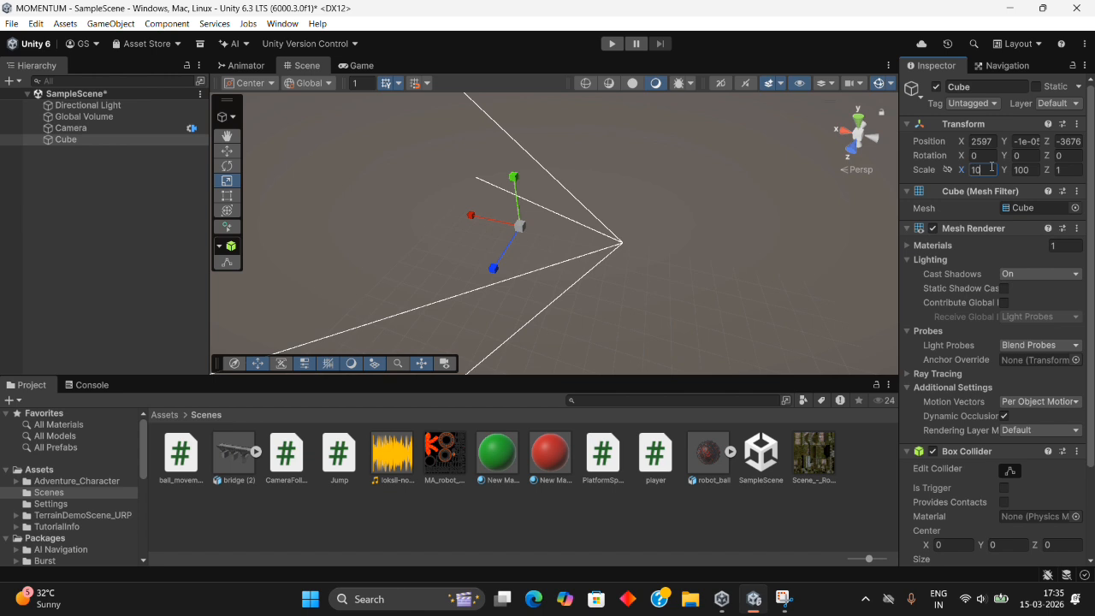
pyautogui.write('0000')
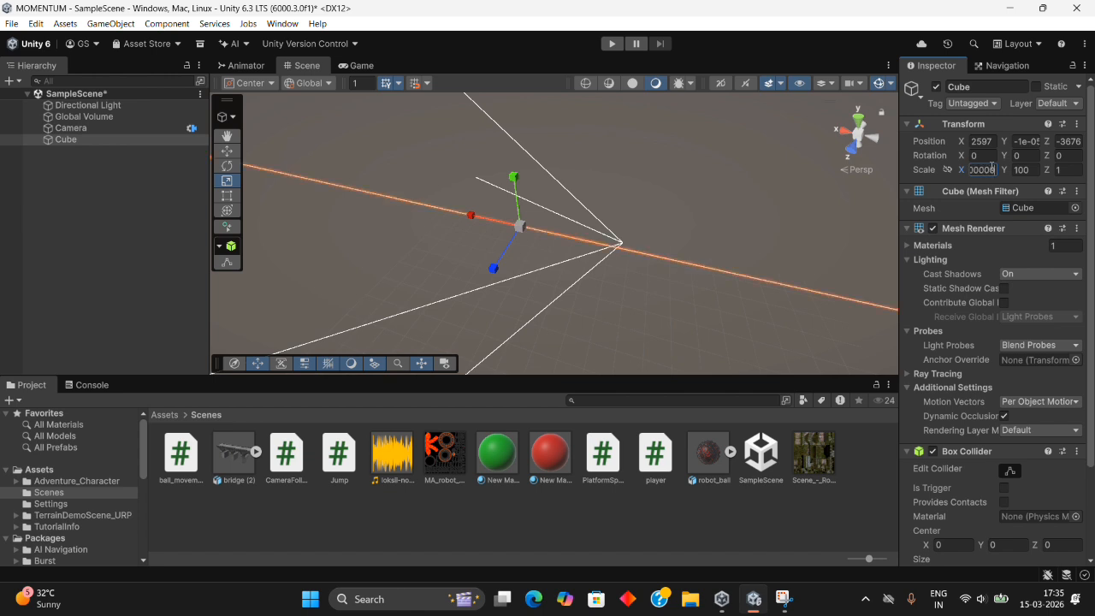
pyautogui.press('BackSpace')
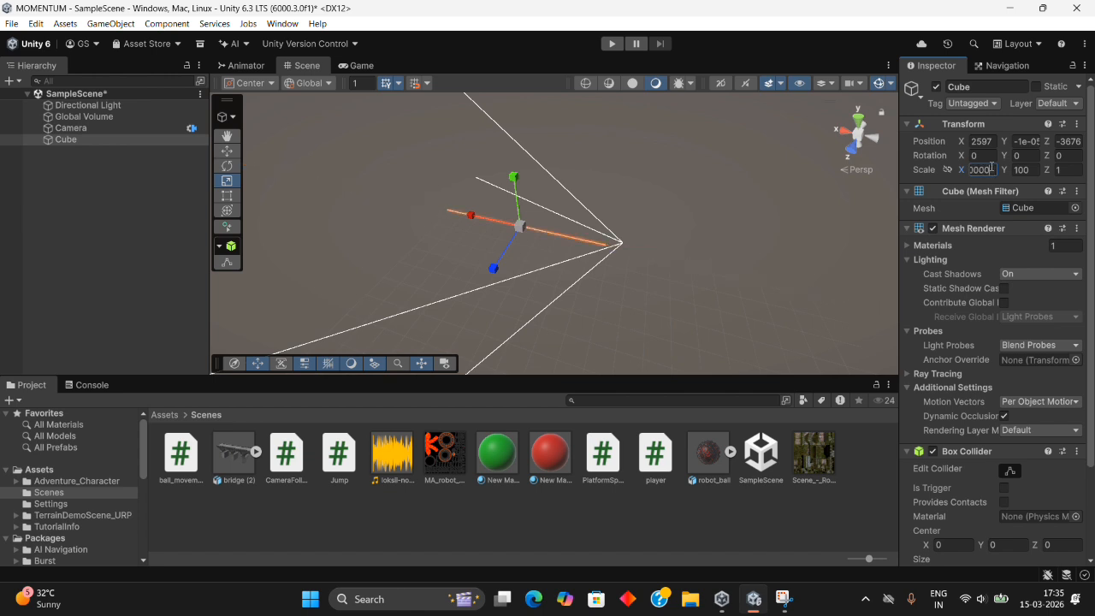
pyautogui.click(1066, 170)
pyautogui.write('0000')
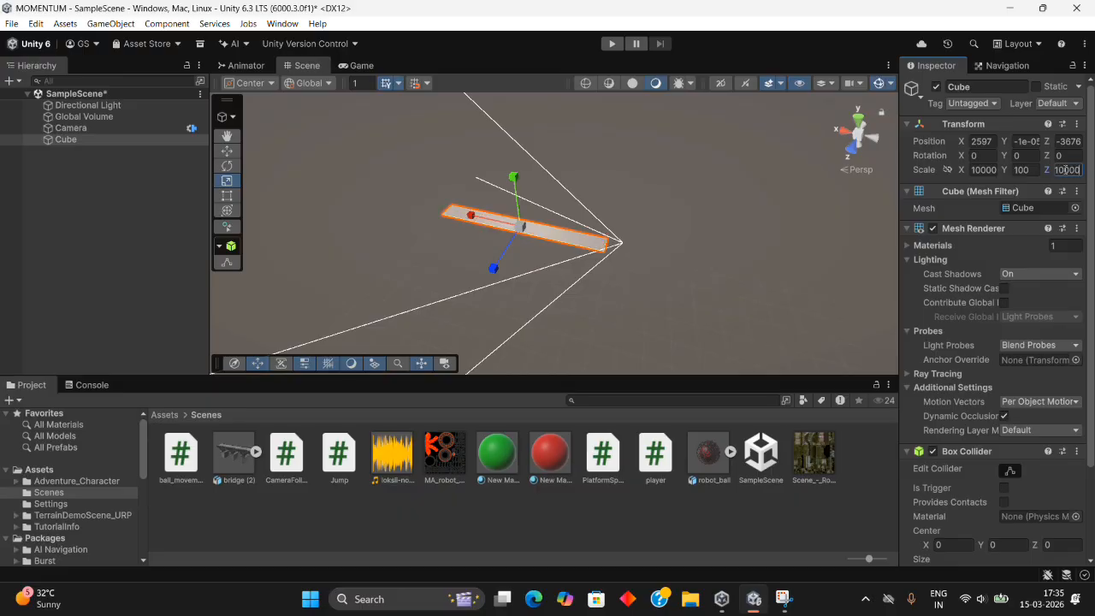
# Stretch the cube along Z into a roughly square slab and check it in the Game view.
pyautogui.moveTo(498, 260); pyautogui.dragTo(453, 350)
pyautogui.moveTo(490, 269); pyautogui.dragTo(488, 290)
pyautogui.click(360, 66)
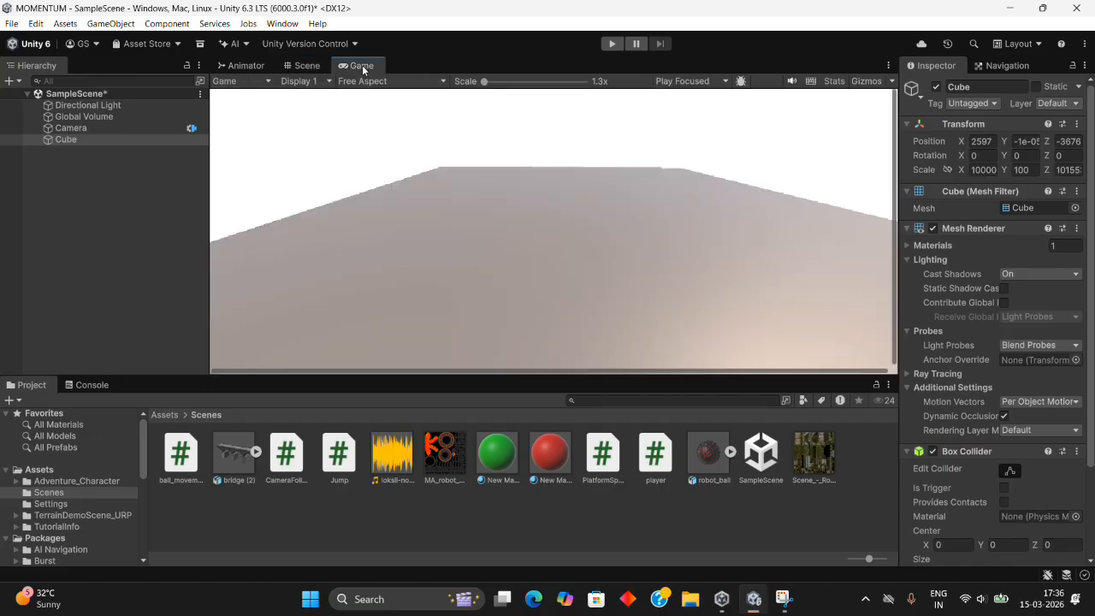
pyautogui.click(250, 66)
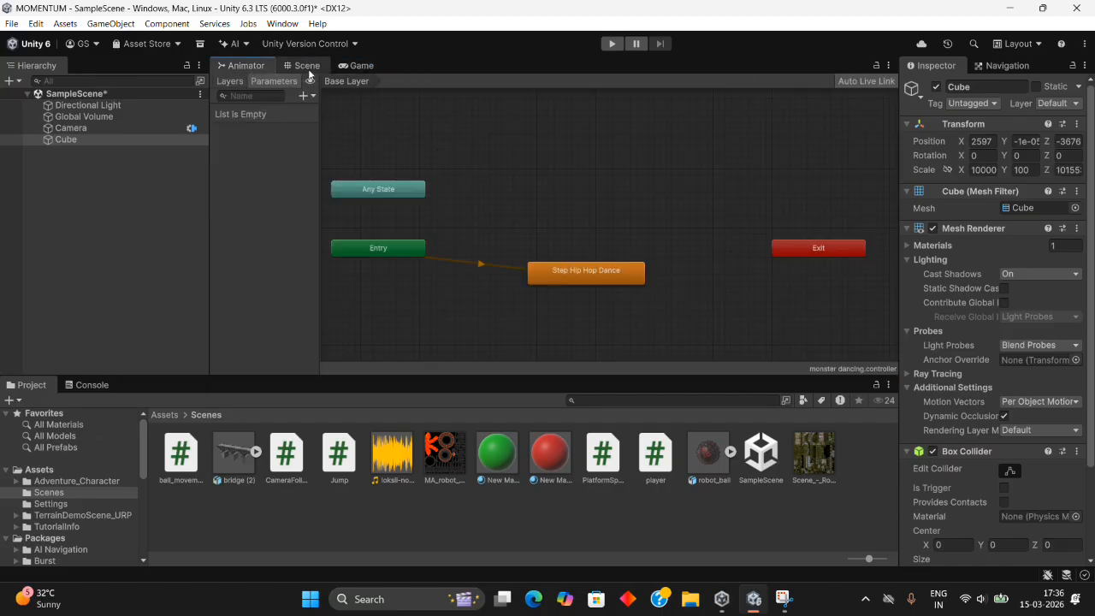
pyautogui.click(544, 279)
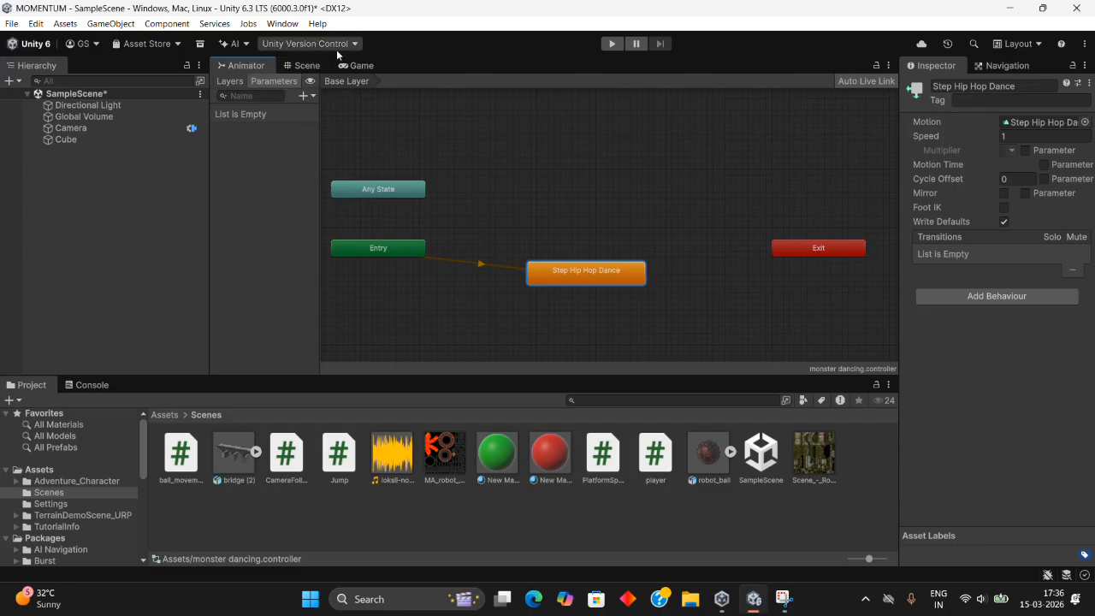
# Stretch the slab along X to nearly twice its length and apply the green material to it.
pyautogui.click(306, 65)
pyautogui.click(535, 222)
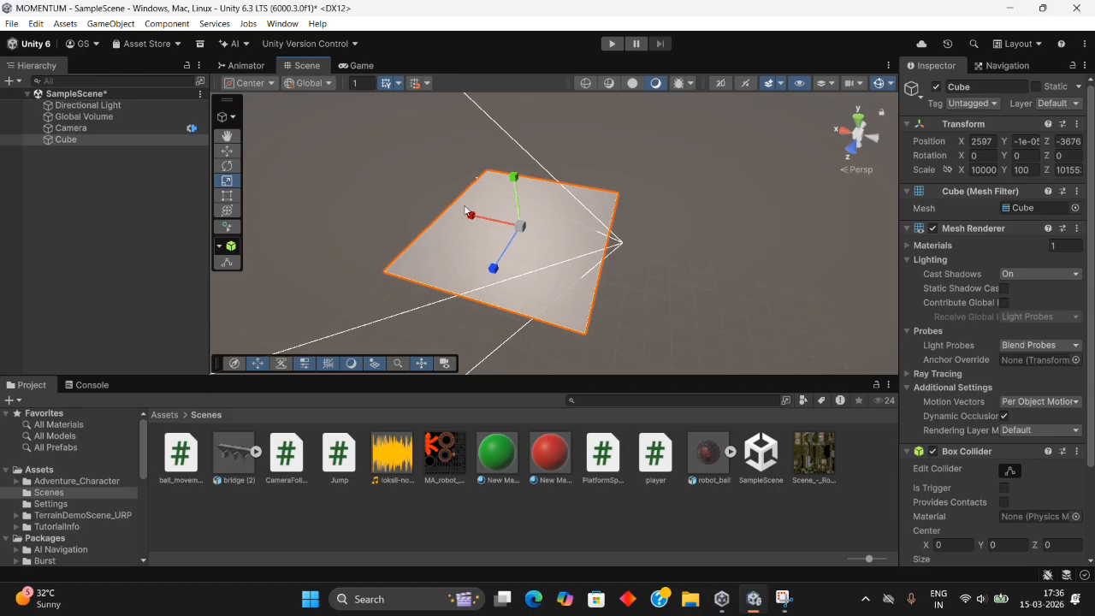
pyautogui.moveTo(494, 224); pyautogui.dragTo(441, 222)
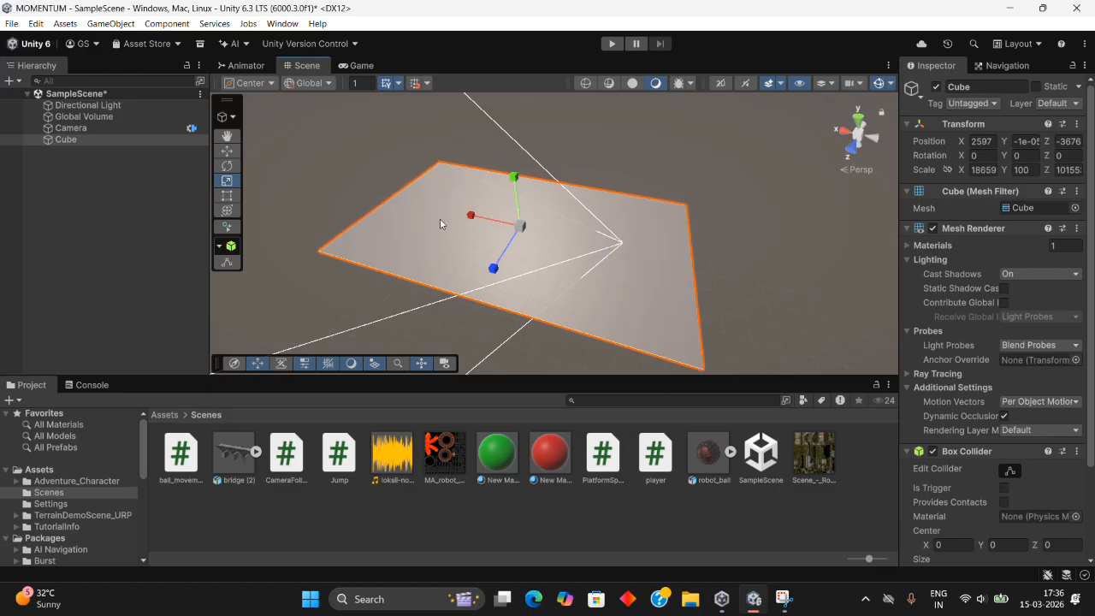
pyautogui.click(487, 261)
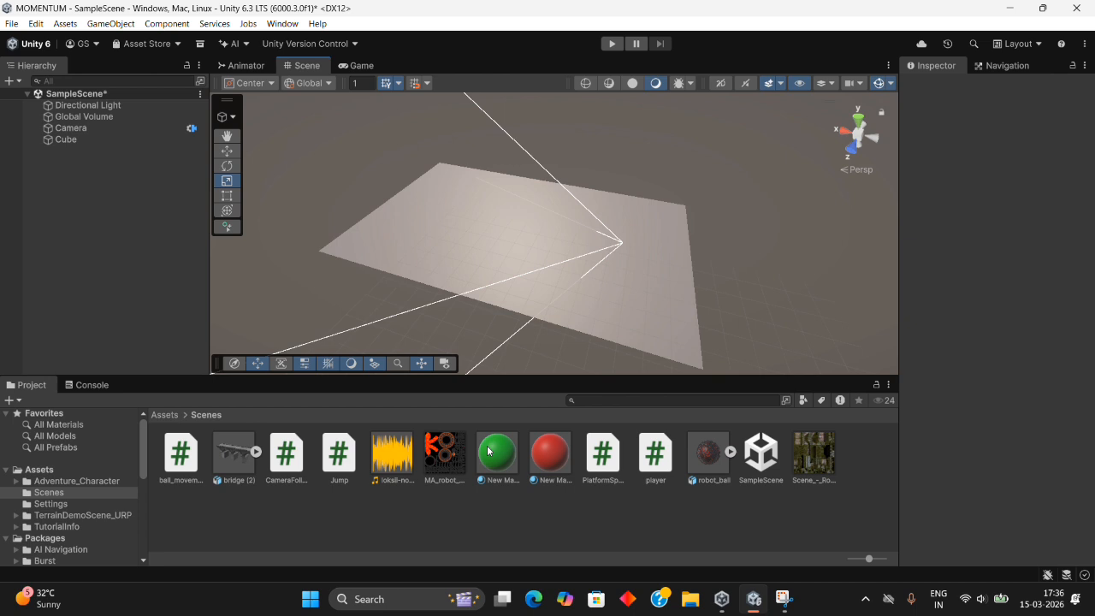
pyautogui.moveTo(487, 451); pyautogui.dragTo(486, 220)
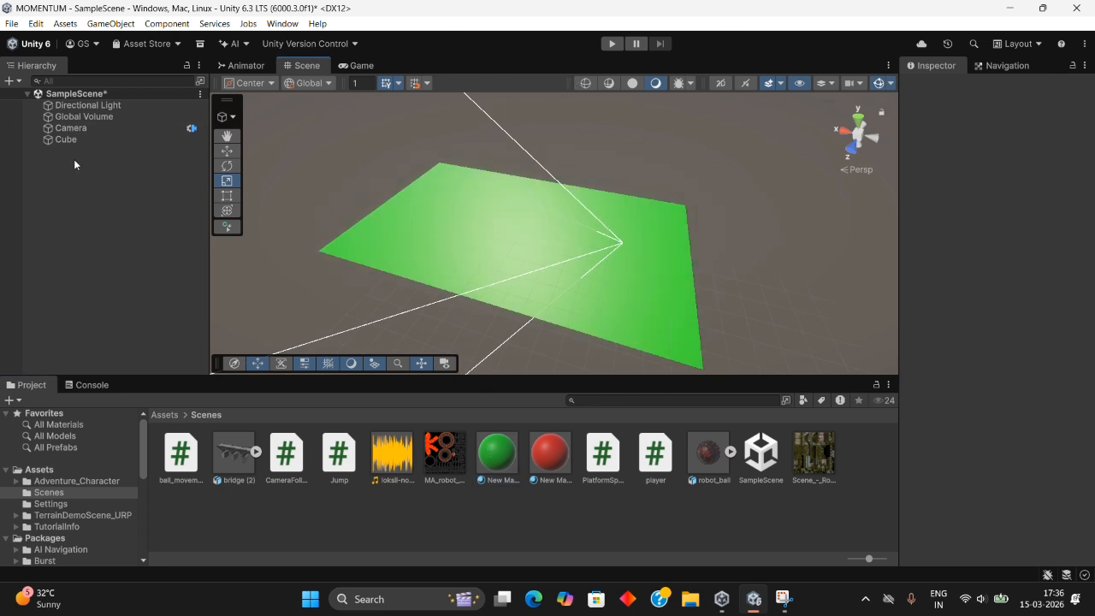
# Add a second cube and move it to about X -2492 and Y 7250, above the green slab.
pyautogui.click(11, 81)
pyautogui.moveTo(71, 148)
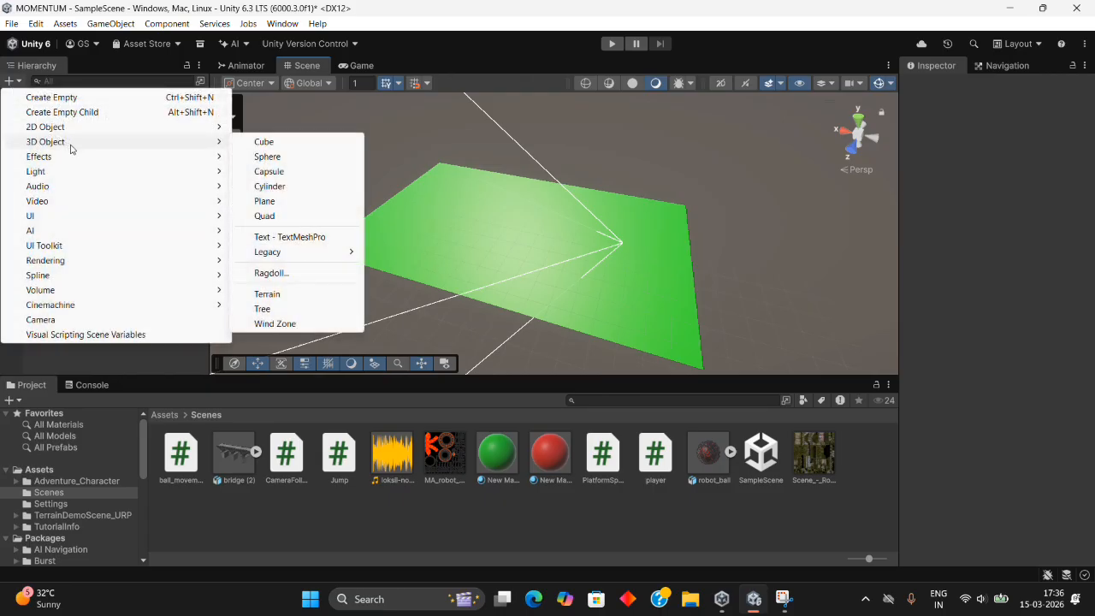
pyautogui.click(263, 142)
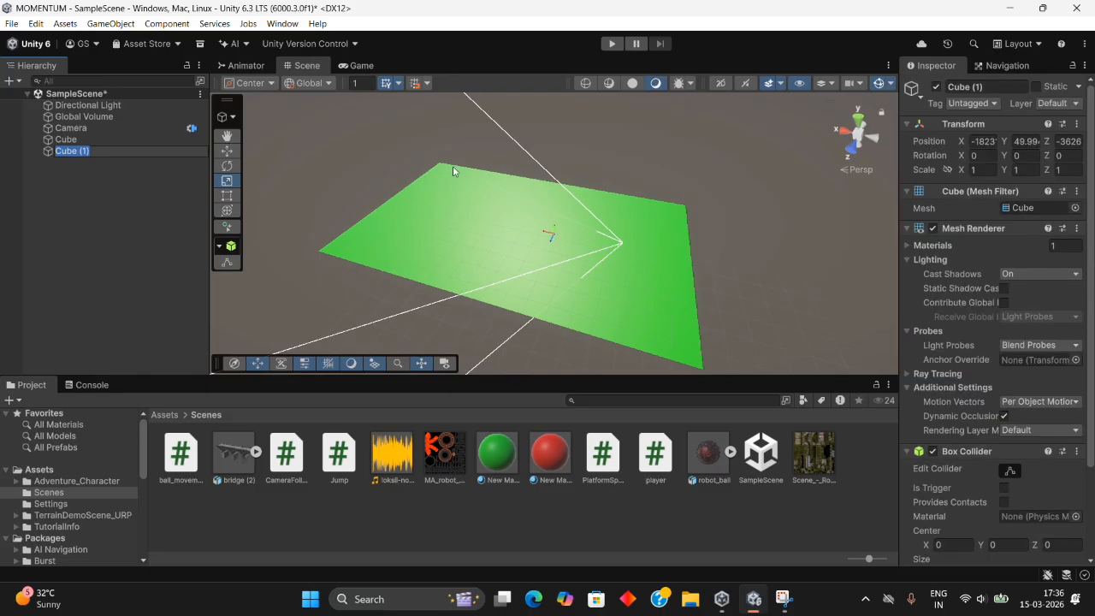
pyautogui.click(227, 151)
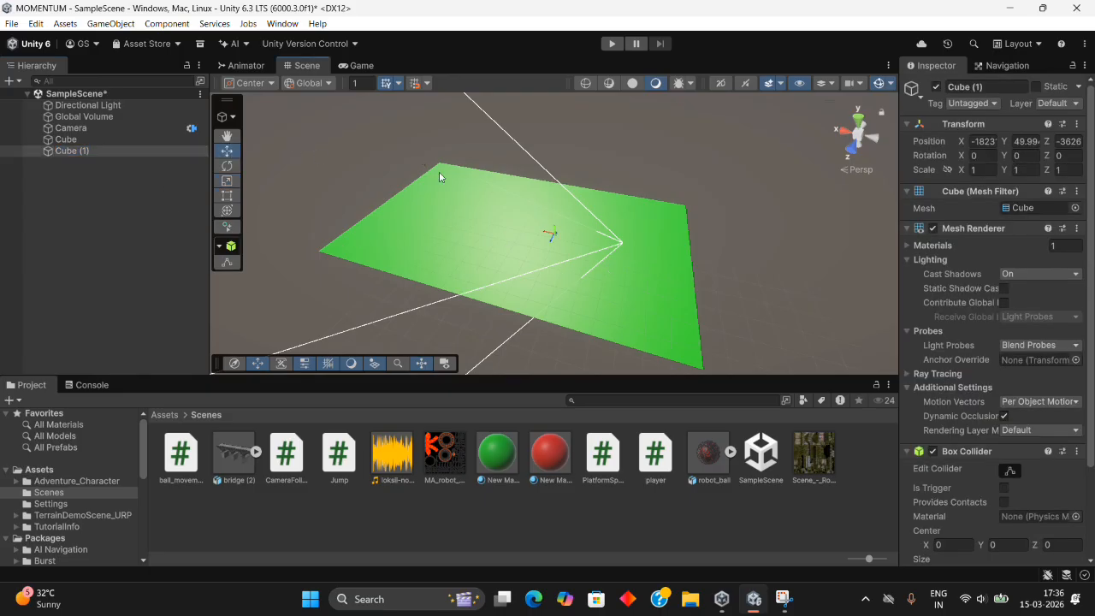
pyautogui.moveTo(554, 236); pyautogui.dragTo(485, 214)
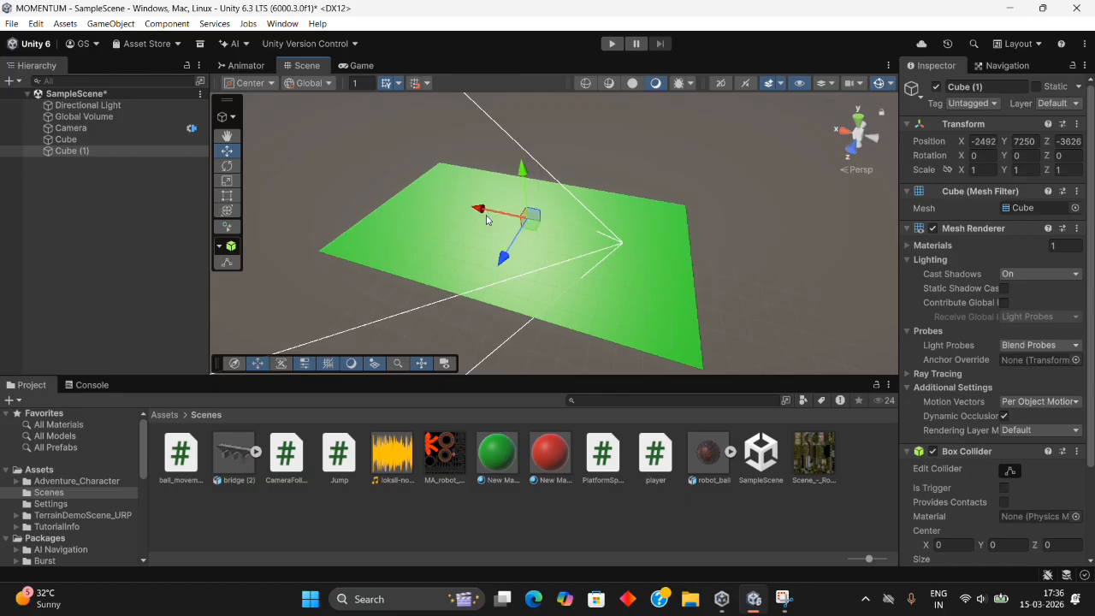
# Set the second cube's X scale to 1000.
pyautogui.click(980, 169)
pyautogui.press('BackSpace')
pyautogui.write('100')
pyautogui.click(226, 183)
pyautogui.click(991, 168)
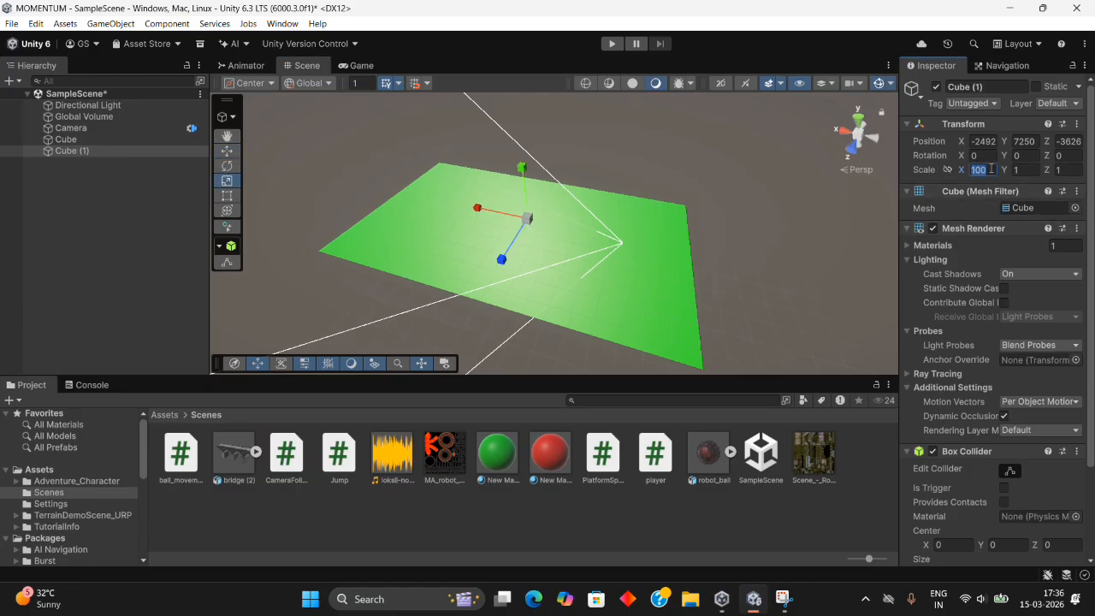
pyautogui.press('BackSpace')
pyautogui.write('10000')
pyautogui.press('BackSpace')
# Set the second cube's Y scale to 1000 and its Z scale to 100.
pyautogui.click(1026, 169)
pyautogui.press('BackSpace')
pyautogui.write('1000')
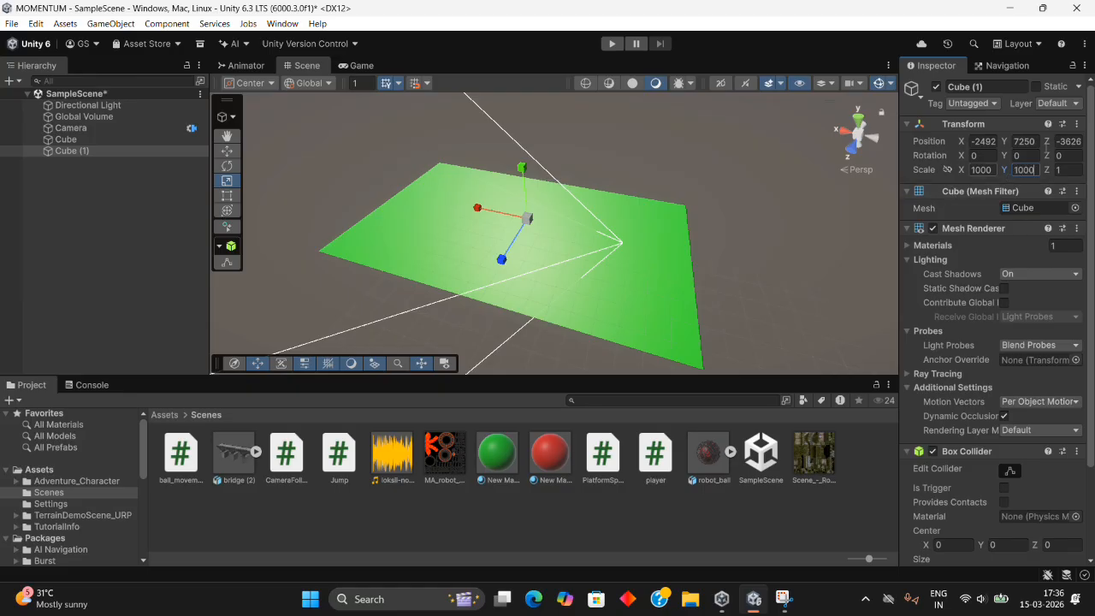
pyautogui.click(1072, 169)
pyautogui.write('00')
# Raise the second cube to about Y 50737 and stretch it along X to a scale of about 69586.
pyautogui.click(229, 148)
pyautogui.moveTo(524, 184); pyautogui.dragTo(532, 112)
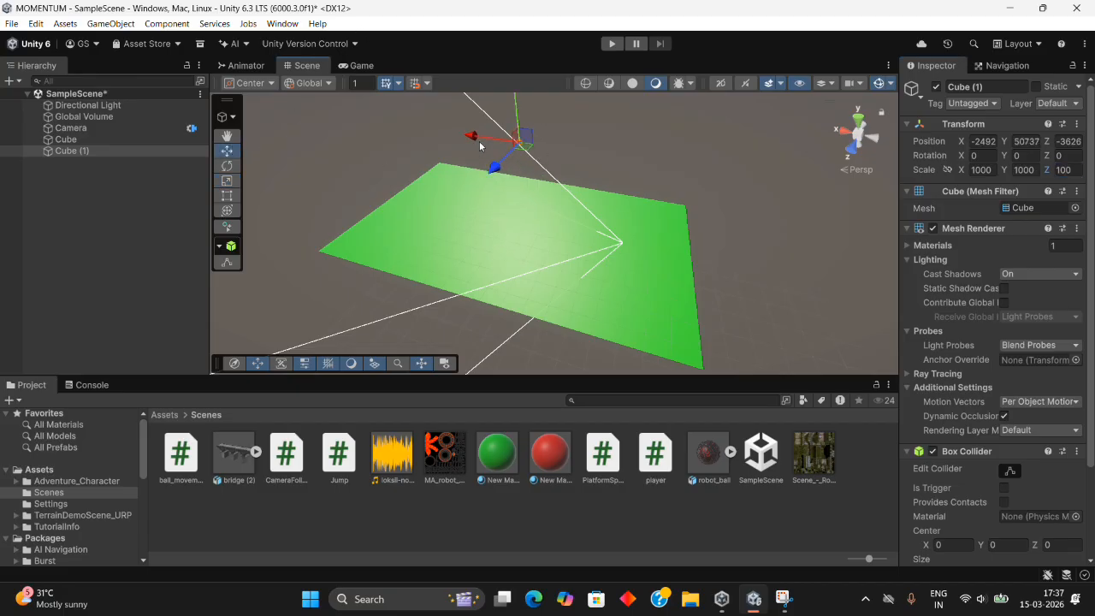
pyautogui.click(227, 181)
pyautogui.moveTo(467, 135); pyautogui.dragTo(284, 118)
pyautogui.moveTo(473, 137); pyautogui.dragTo(115, 139)
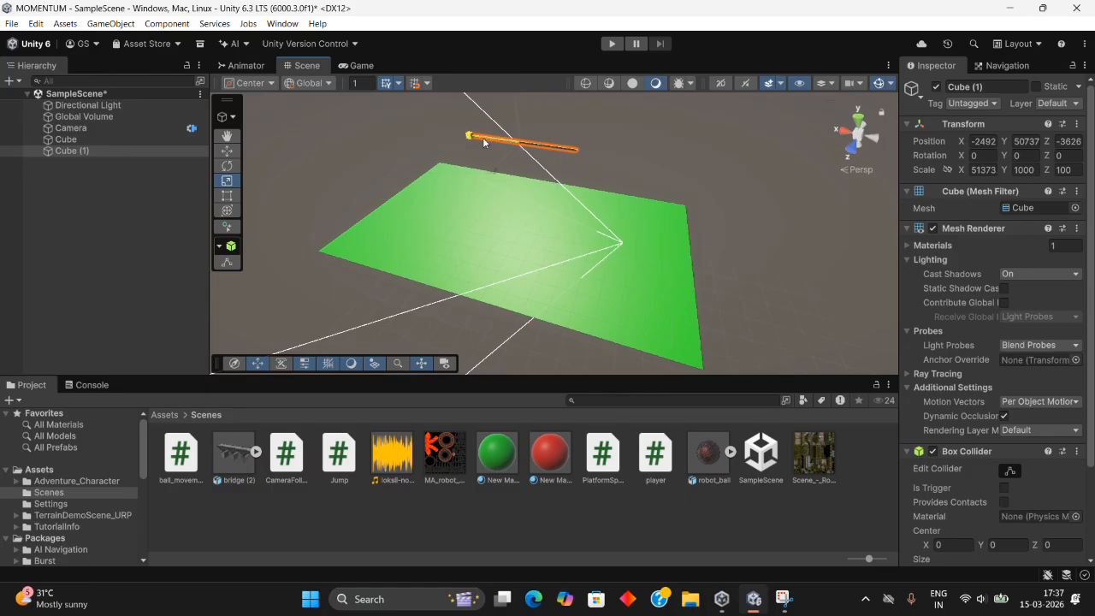
pyautogui.moveTo(483, 142); pyautogui.dragTo(423, 226)
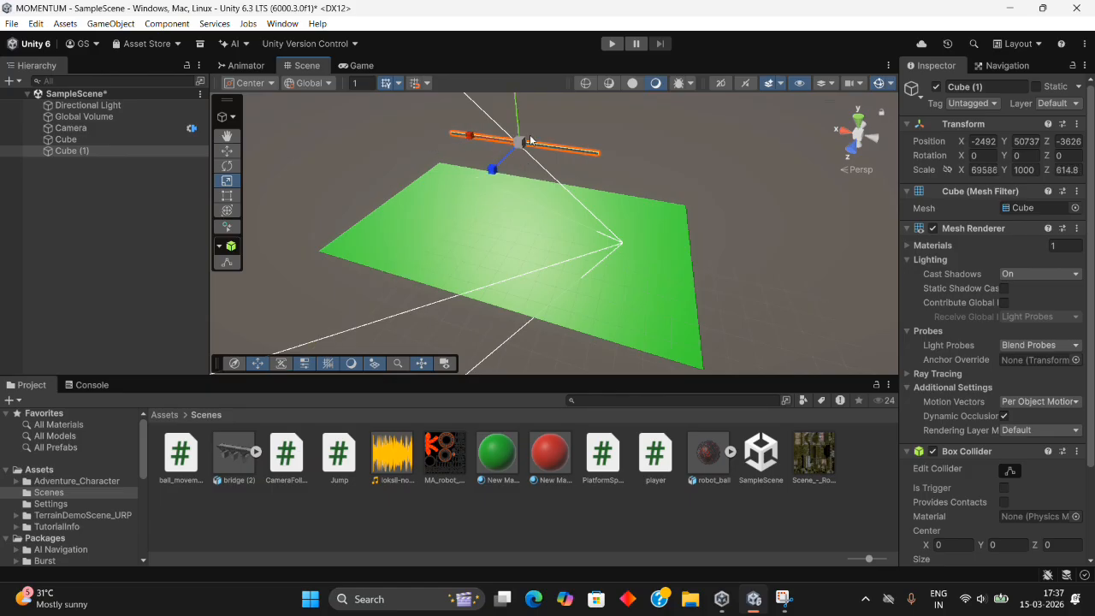
# Thicken the bar to a scale of about 1882 on Y and 2045 on Z, and rotate it about -97 degrees around Y.
pyautogui.moveTo(492, 169); pyautogui.dragTo(453, 204)
pyautogui.moveTo(520, 127); pyautogui.dragTo(526, 77)
pyautogui.click(227, 165)
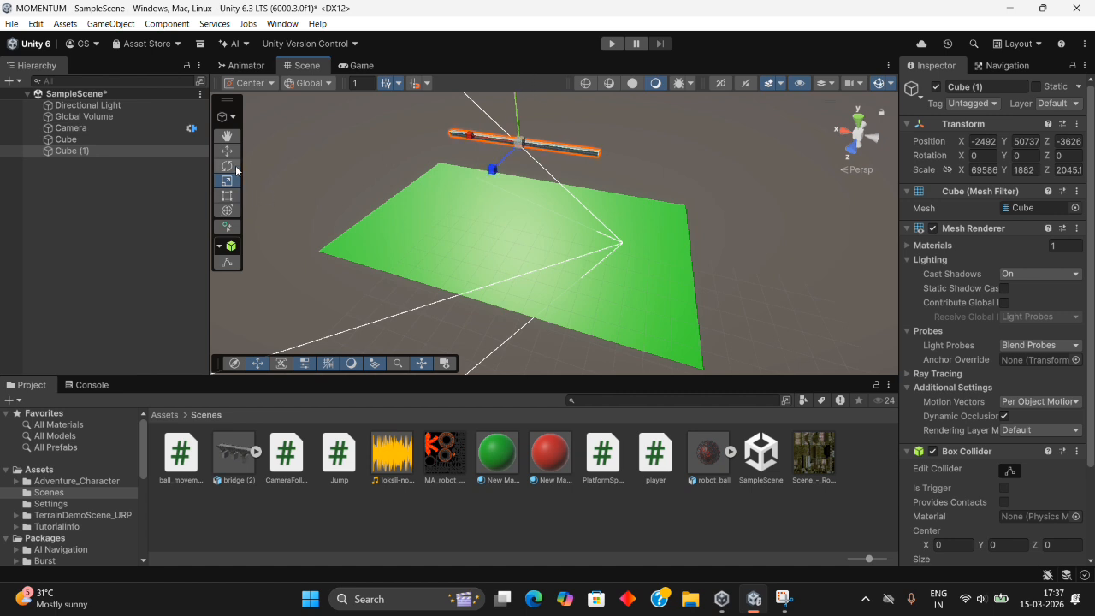
pyautogui.moveTo(469, 165); pyautogui.dragTo(591, 200)
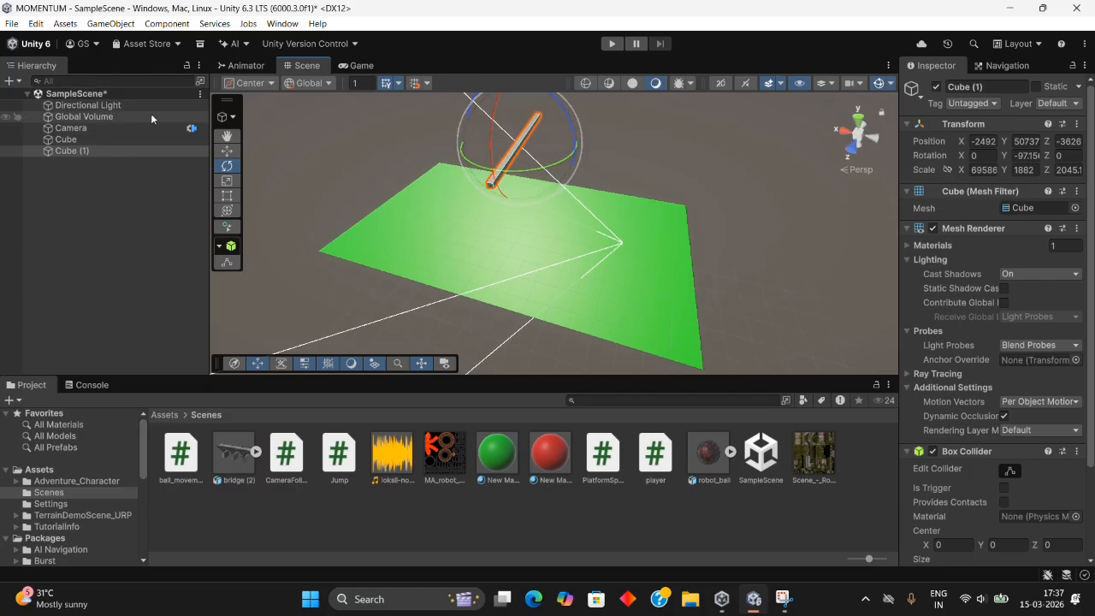
# Lower the bar onto the green slab to about Y -197, checking its height in the Game view between moves.
pyautogui.click(227, 150)
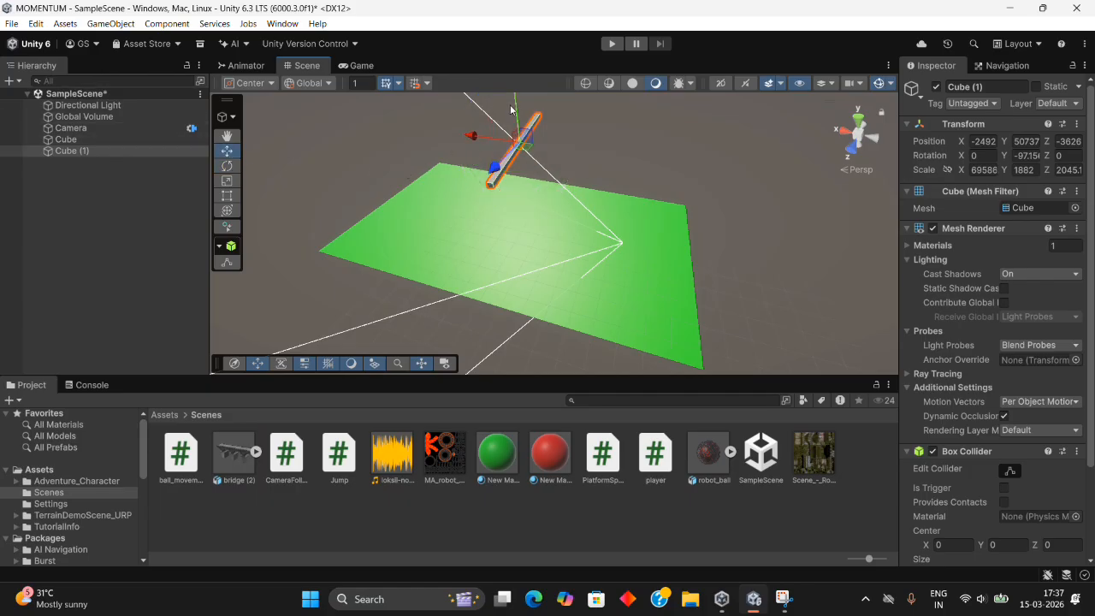
pyautogui.moveTo(522, 129)
pyautogui.mouseDown()
pyautogui.moveTo(527, 183)
pyautogui.moveTo(518, 137)
pyautogui.mouseUp()
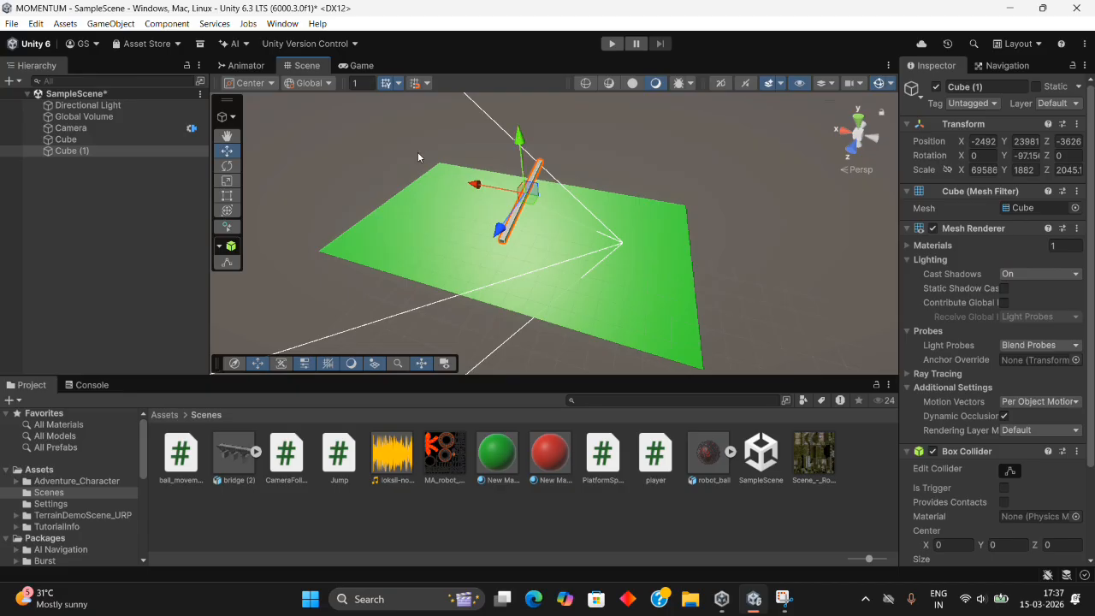
pyautogui.click(351, 65)
pyautogui.click(318, 68)
pyautogui.moveTo(517, 137); pyautogui.dragTo(517, 149)
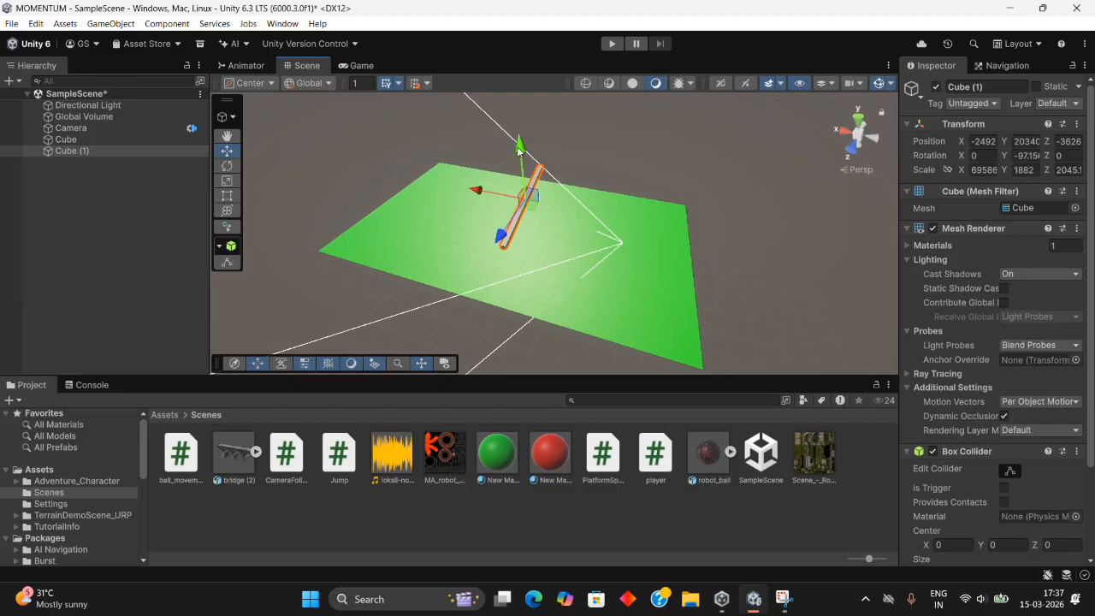
pyautogui.click(357, 66)
pyautogui.click(301, 68)
pyautogui.moveTo(519, 151); pyautogui.dragTo(516, 185)
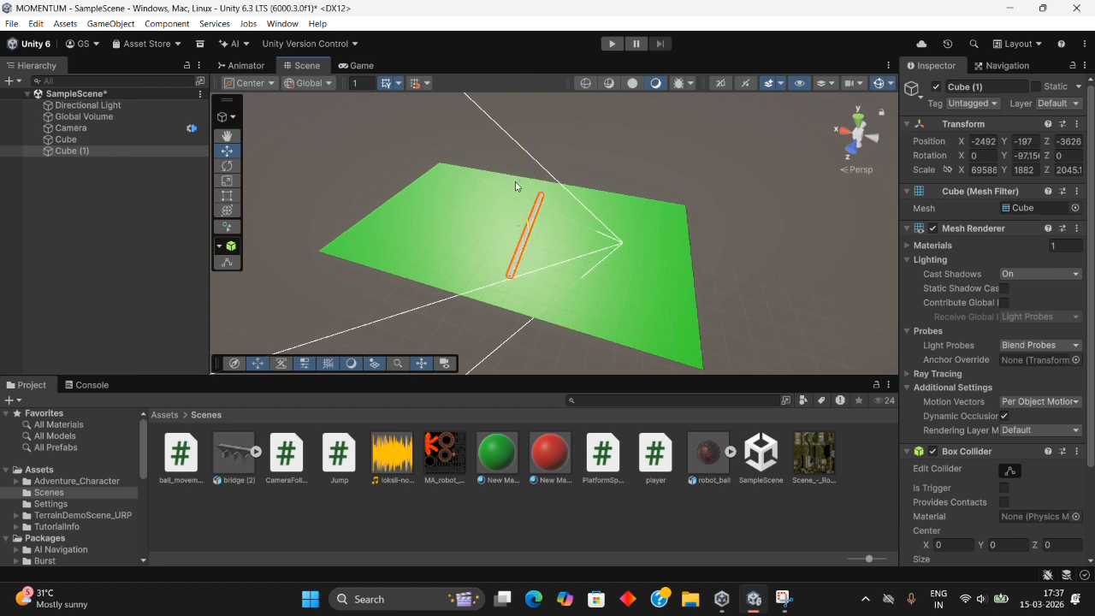
# Raise the bar to about Y 5471 and make it taller with a Y scale of about -7321.
pyautogui.click(357, 66)
pyautogui.click(310, 66)
pyautogui.scroll(5, 526, 228)
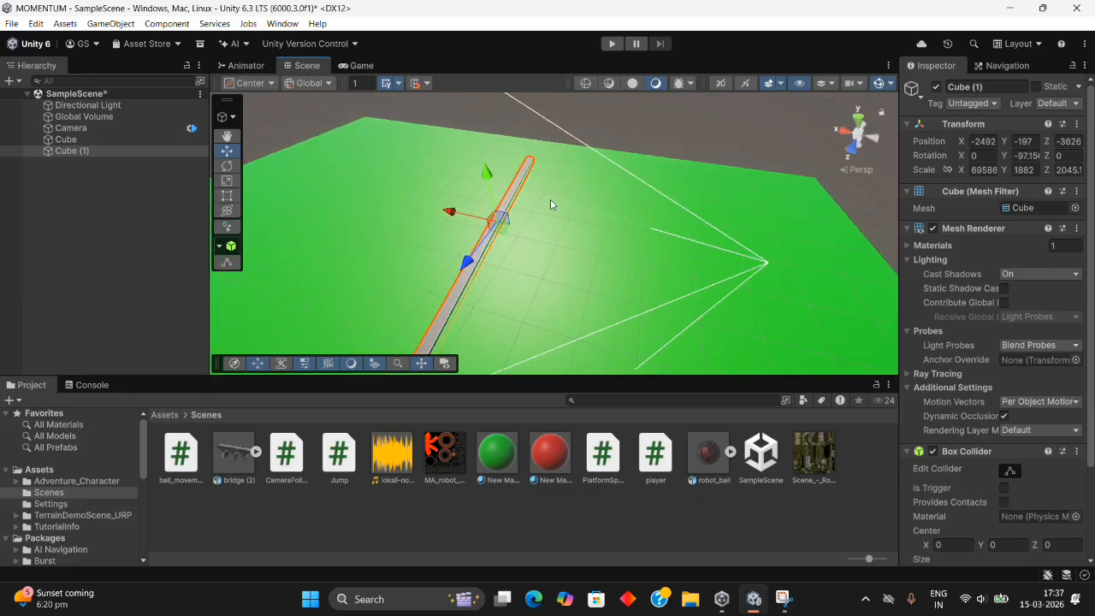
pyautogui.keyDown('alt'); pyautogui.moveTo(556, 215); pyautogui.dragTo(390, 159); pyautogui.keyUp('alt')
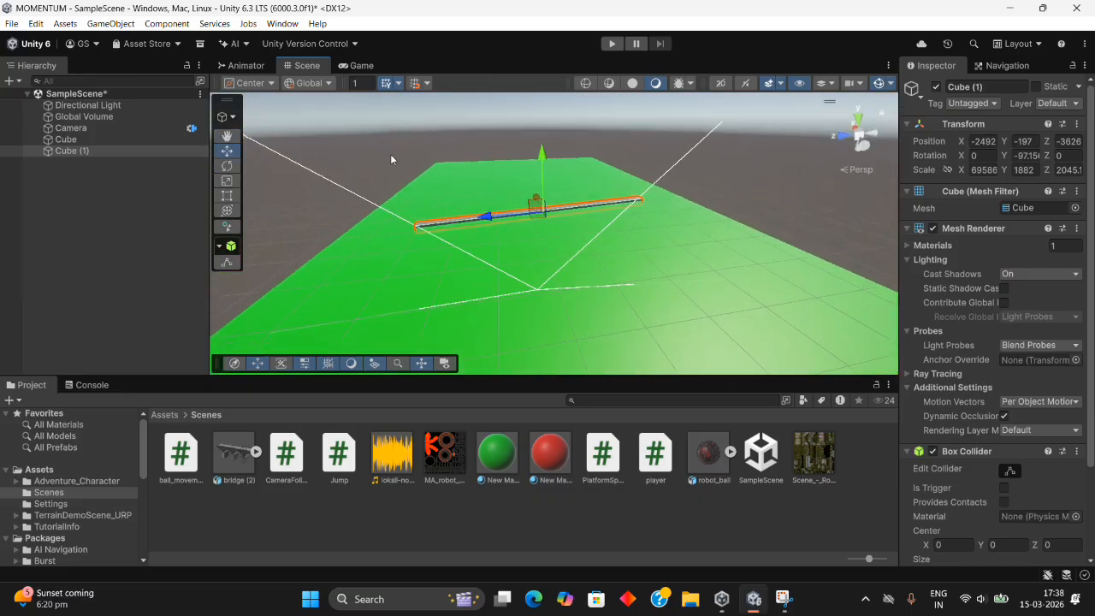
pyautogui.moveTo(543, 156); pyautogui.dragTo(544, 161)
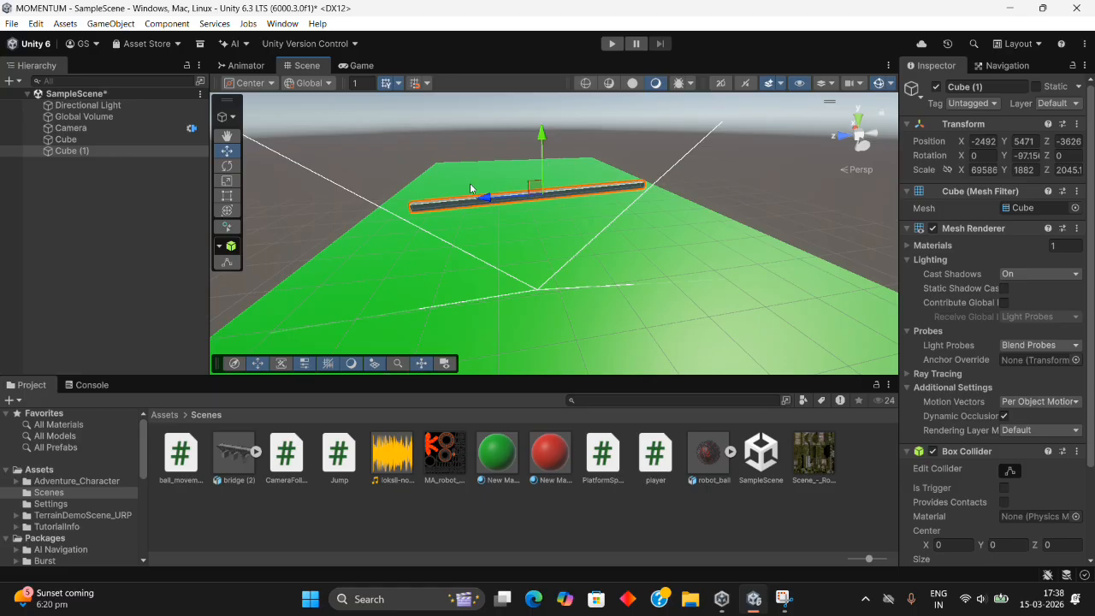
pyautogui.click(226, 179)
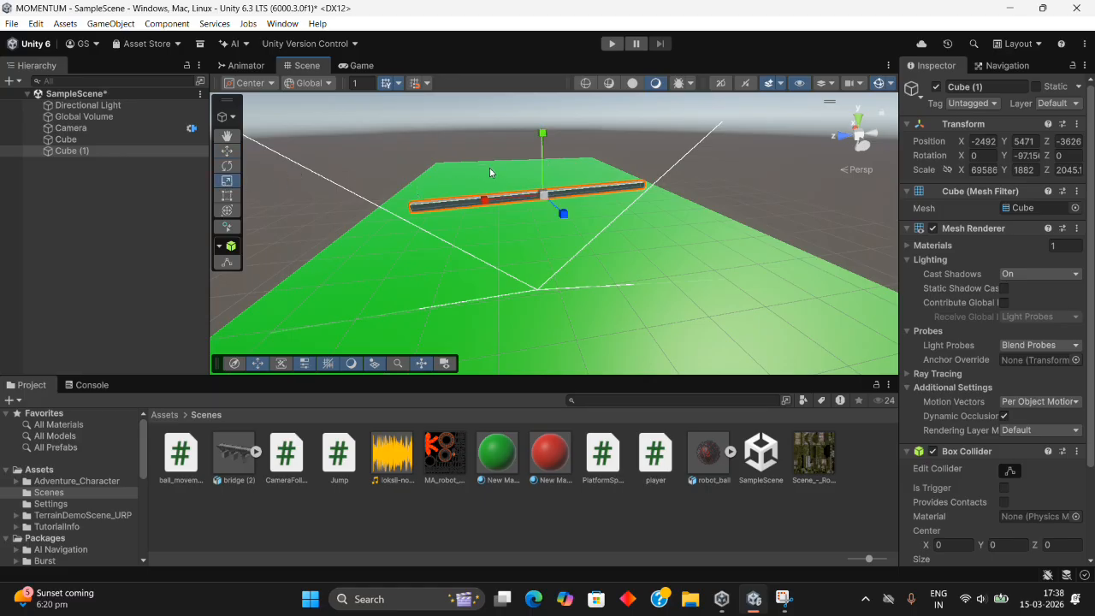
pyautogui.moveTo(543, 137); pyautogui.dragTo(532, 406)
pyautogui.click(371, 152)
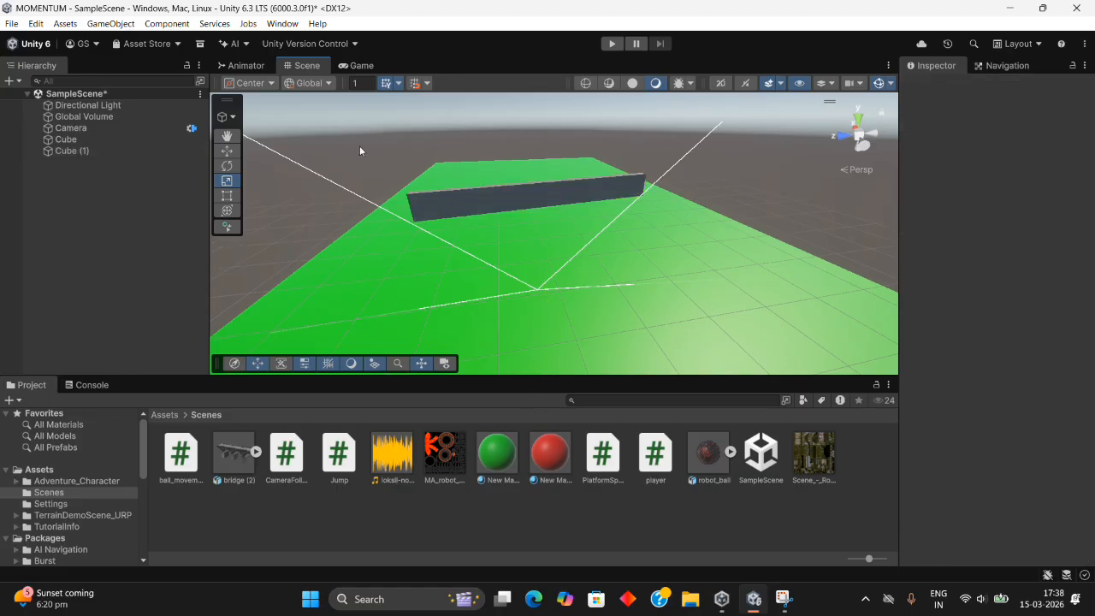
# Remove the Box Collider component from the tall bar.
pyautogui.moveTo(305, 156); pyautogui.dragTo(313, 69, button='right')
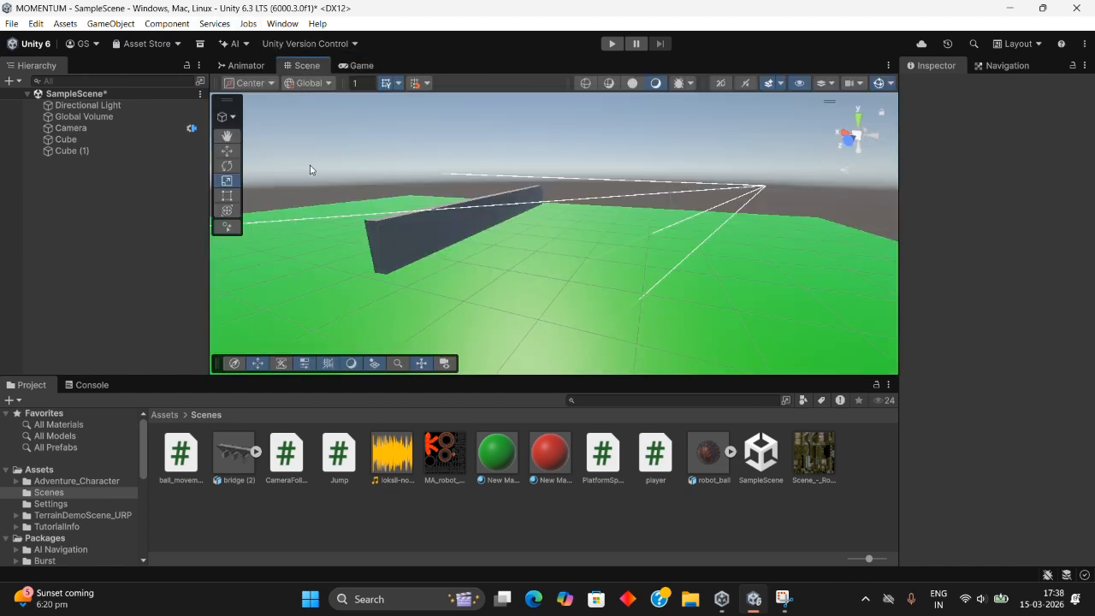
pyautogui.moveTo(314, 170); pyautogui.dragTo(440, 206, button='right')
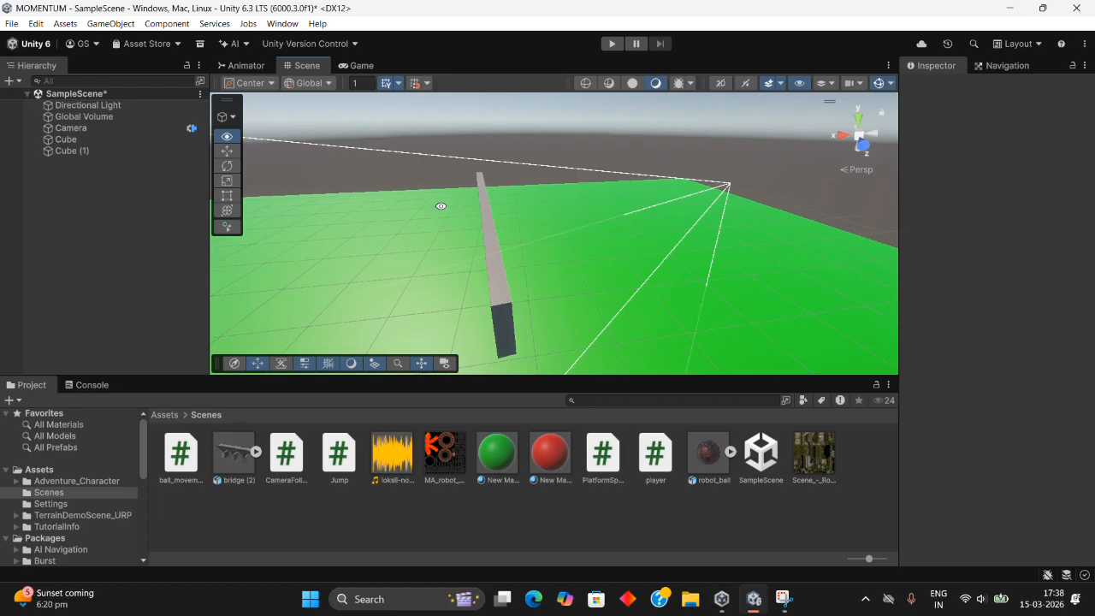
pyautogui.click(492, 264)
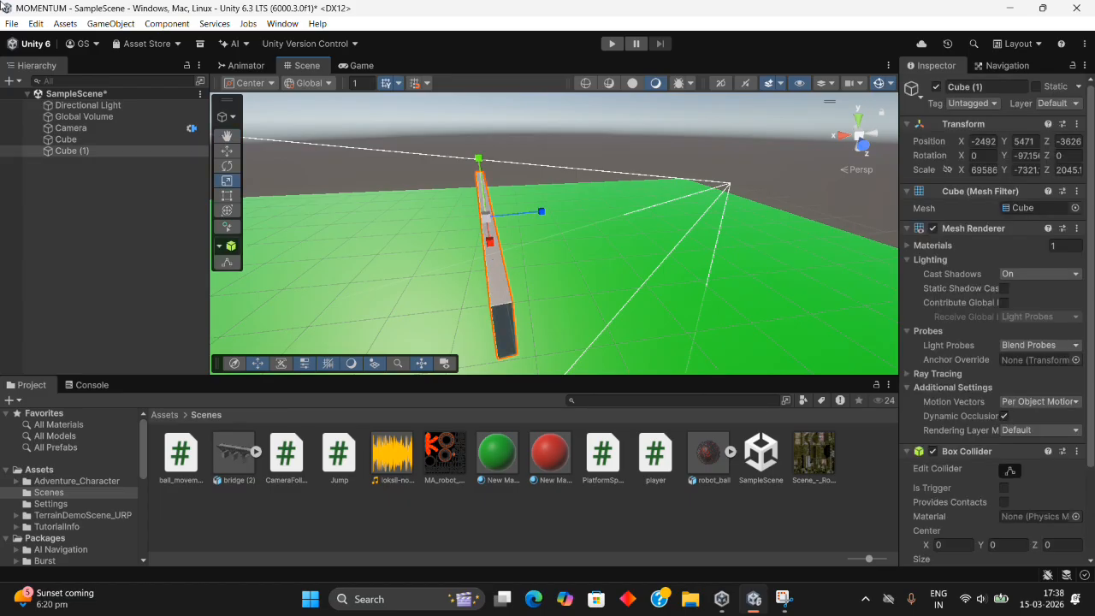
pyautogui.scroll(-3, 968, 318)
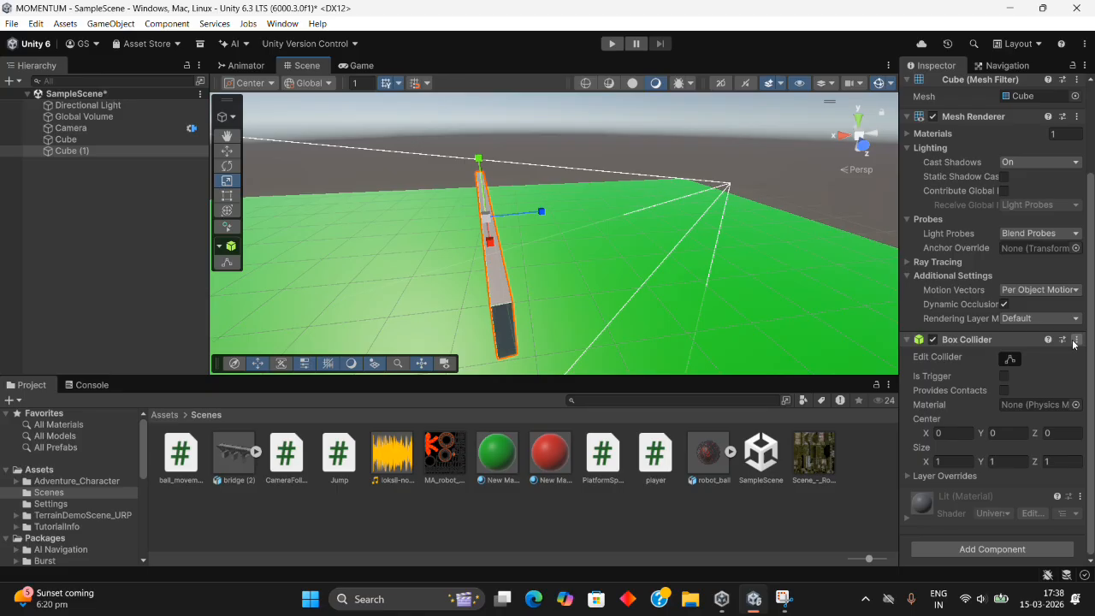
pyautogui.click(1076, 340)
pyautogui.click(994, 372)
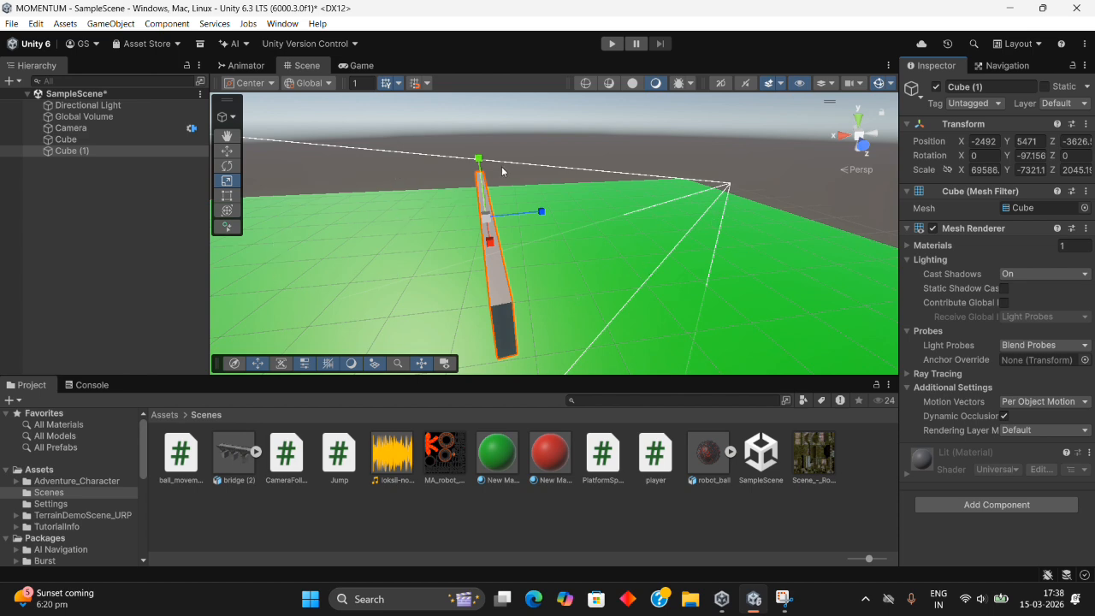
# Add a 3D sphere to the scene and set its scale to 100 on X, Y and Z.
pyautogui.keyDown('alt'); pyautogui.moveTo(582, 163); pyautogui.dragTo(413, 200); pyautogui.keyUp('alt')
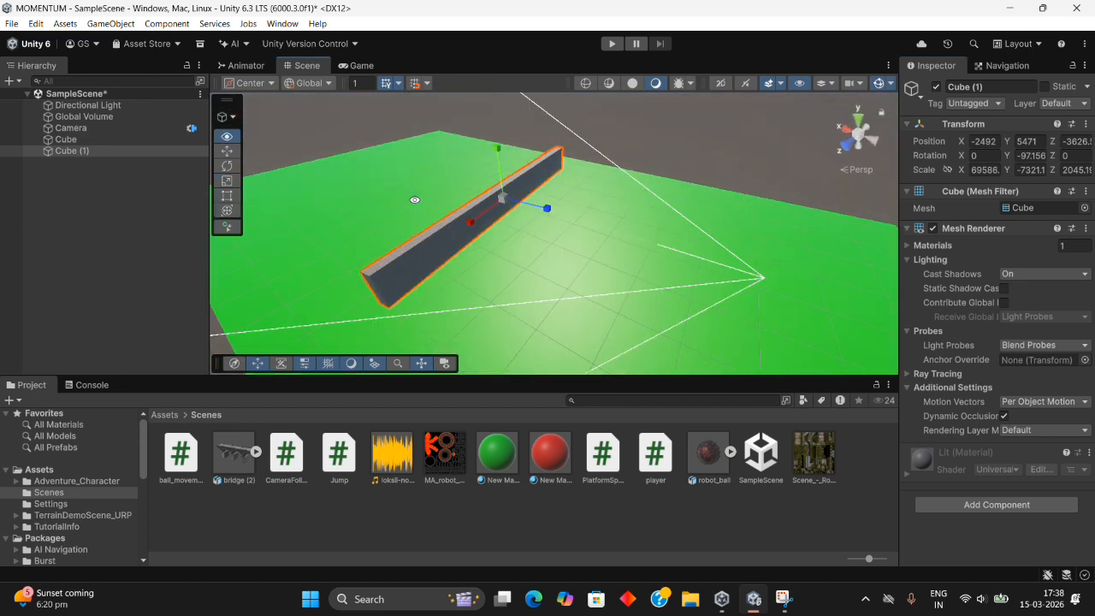
pyautogui.click(10, 81)
pyautogui.moveTo(111, 156)
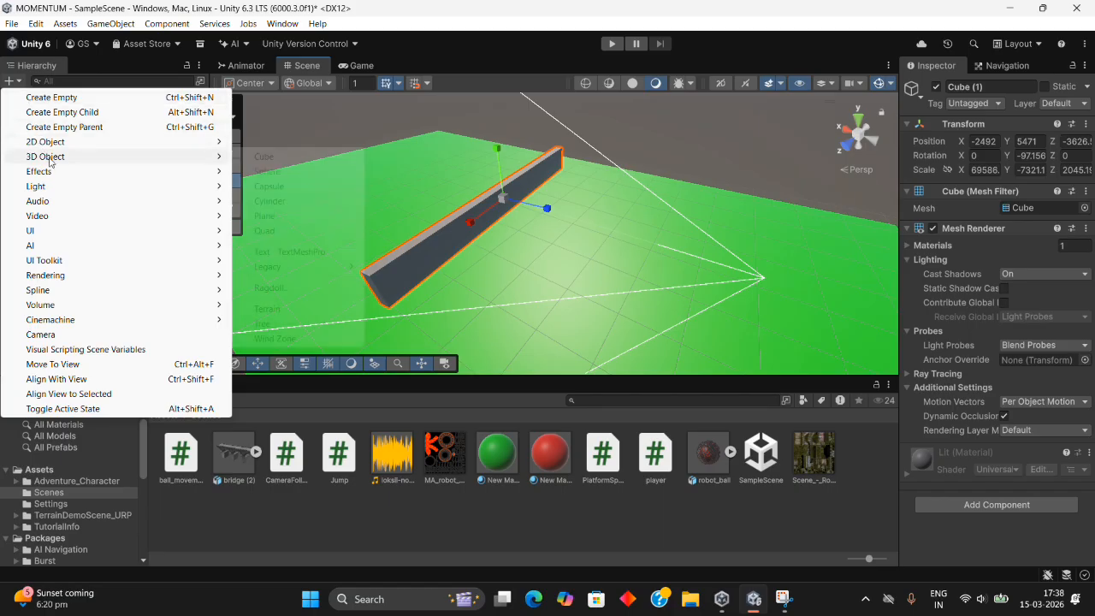
pyautogui.click(267, 171)
pyautogui.keyDown('alt'); pyautogui.moveTo(361, 155); pyautogui.dragTo(537, 161); pyautogui.keyUp('alt')
pyautogui.click(975, 171)
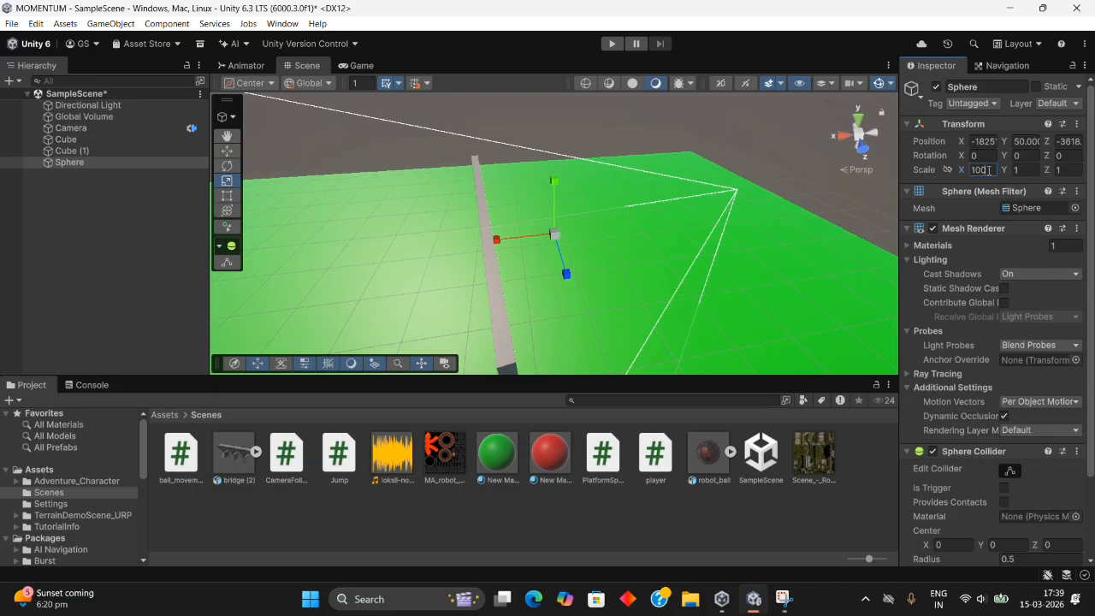
pyautogui.click(1024, 170)
pyautogui.write('100')
pyautogui.click(1065, 170)
# Raise the sphere to about Y 7843 and move it along X away from the bar.
pyautogui.click(227, 150)
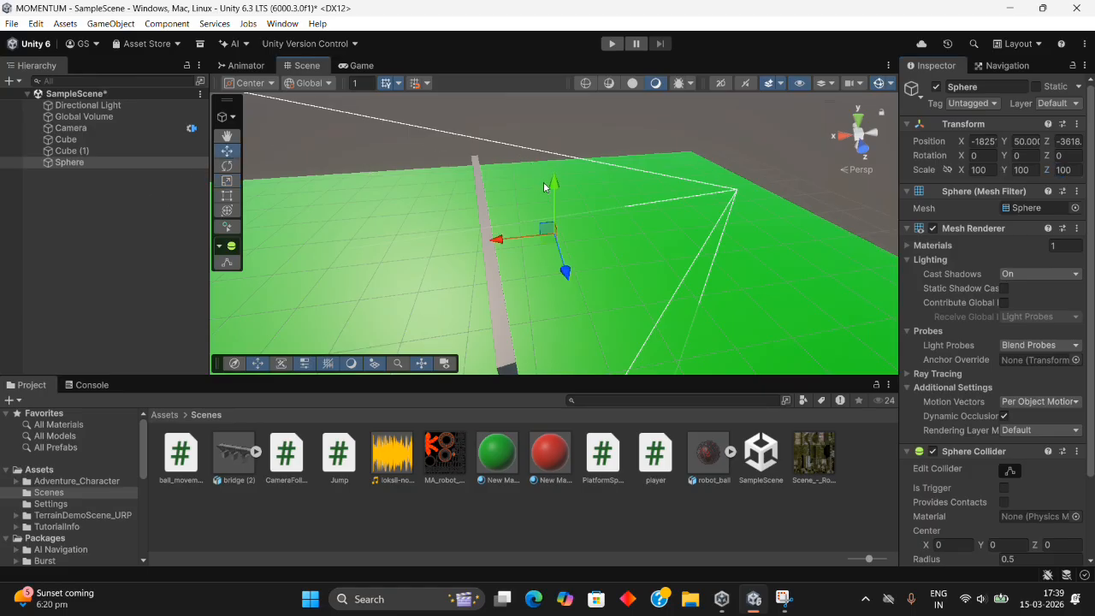
pyautogui.moveTo(554, 207); pyautogui.dragTo(554, 173)
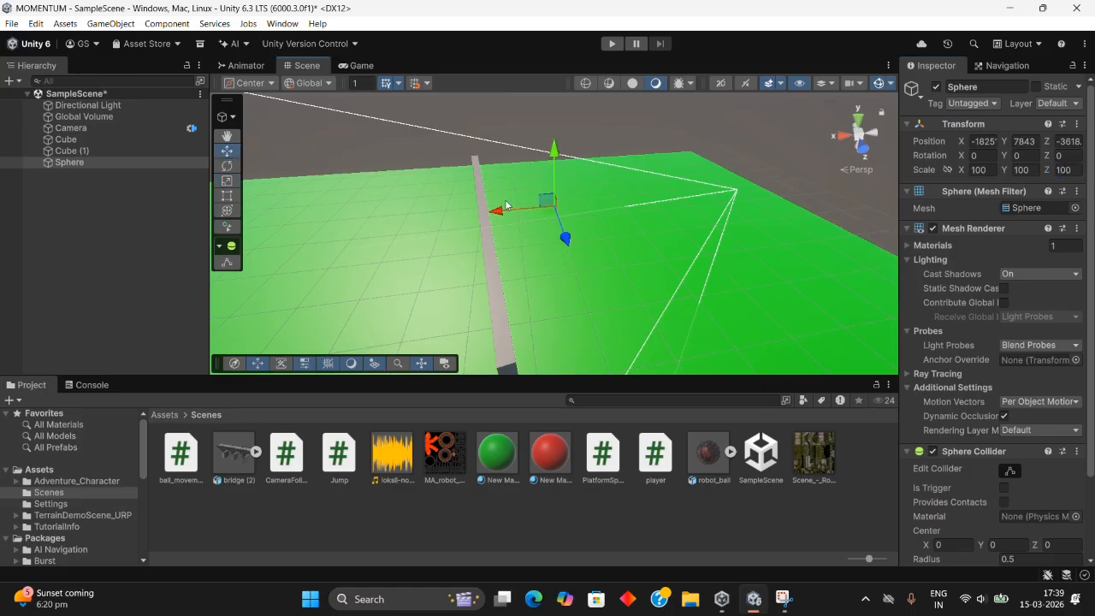
pyautogui.moveTo(506, 205); pyautogui.dragTo(556, 204)
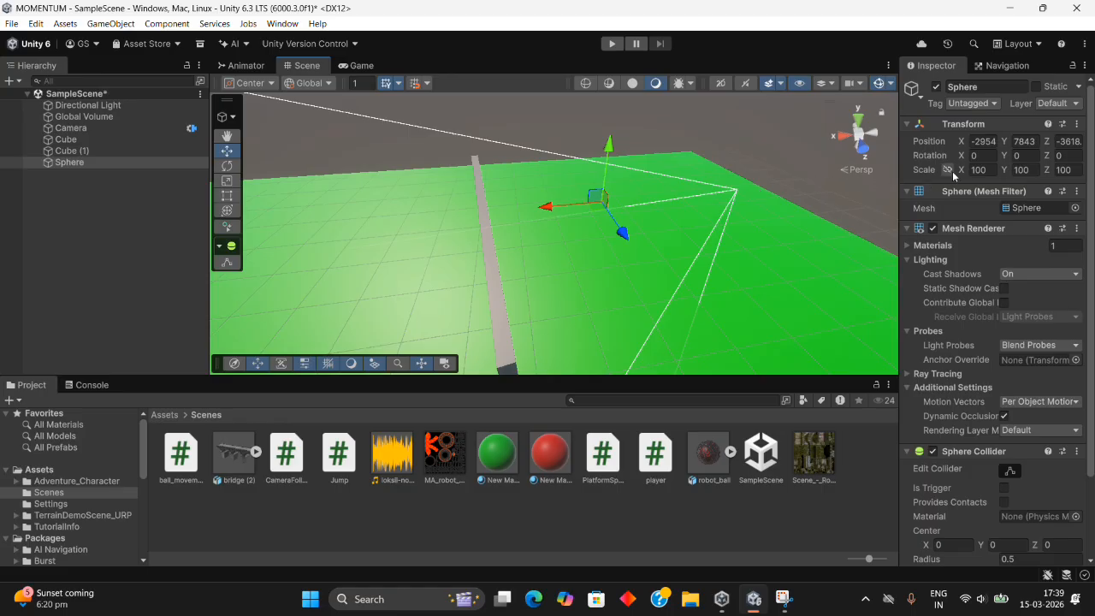
# Enlarge the sphere to a scale of about 6994 on X, 6304 on Y and 6397 on Z.
pyautogui.click(226, 181)
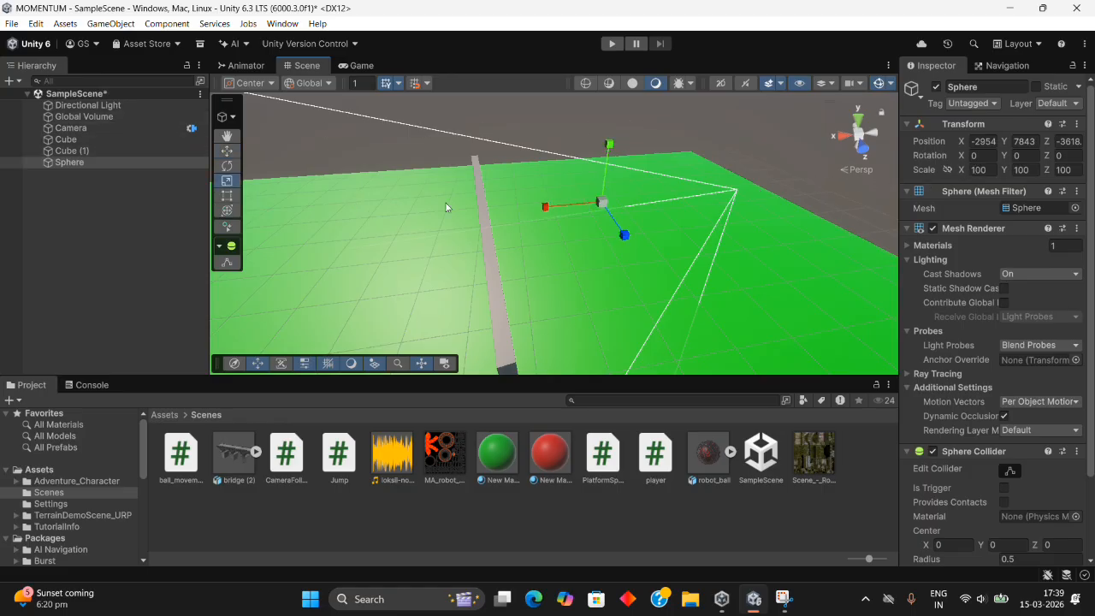
pyautogui.moveTo(609, 144); pyautogui.dragTo(620, 120)
pyautogui.moveTo(603, 190); pyautogui.dragTo(636, 92)
pyautogui.moveTo(612, 190); pyautogui.dragTo(634, 76)
pyautogui.moveTo(625, 234); pyautogui.dragTo(720, 344)
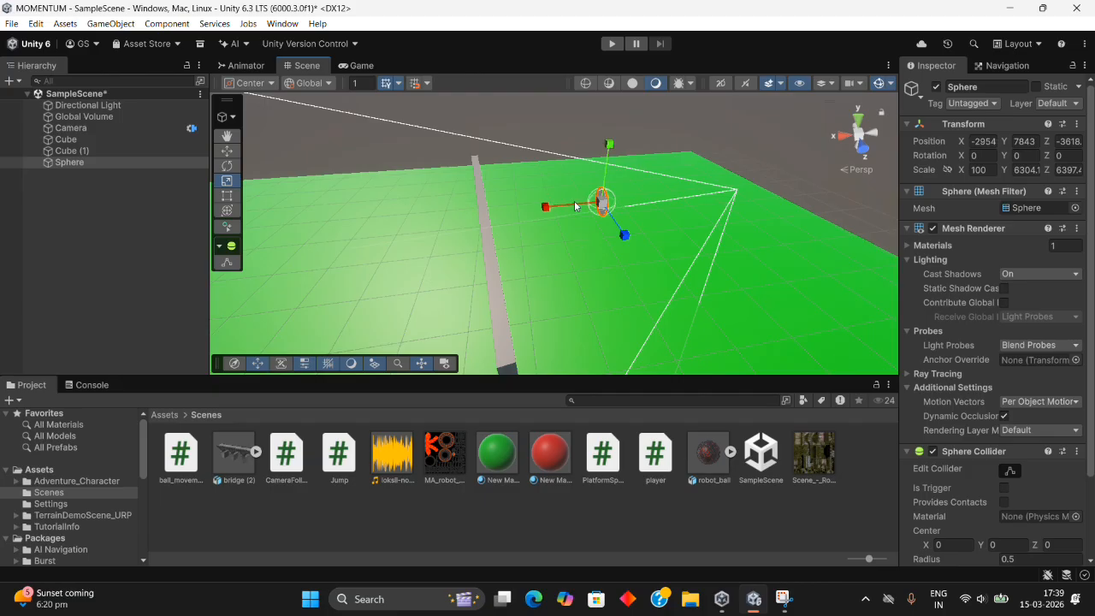
pyautogui.moveTo(577, 208); pyautogui.dragTo(248, 232)
pyautogui.moveTo(545, 207); pyautogui.dragTo(393, 201)
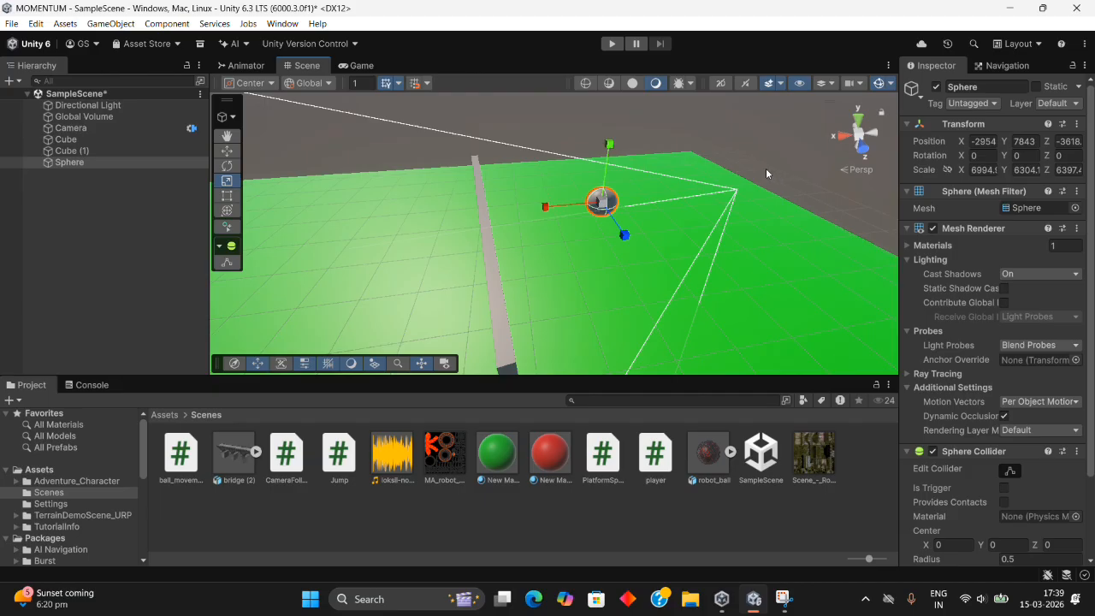
# Lower the sphere onto the green slab to about Y 1220.
pyautogui.keyDown('alt'); pyautogui.moveTo(766, 168); pyautogui.dragTo(386, 188); pyautogui.keyUp('alt')
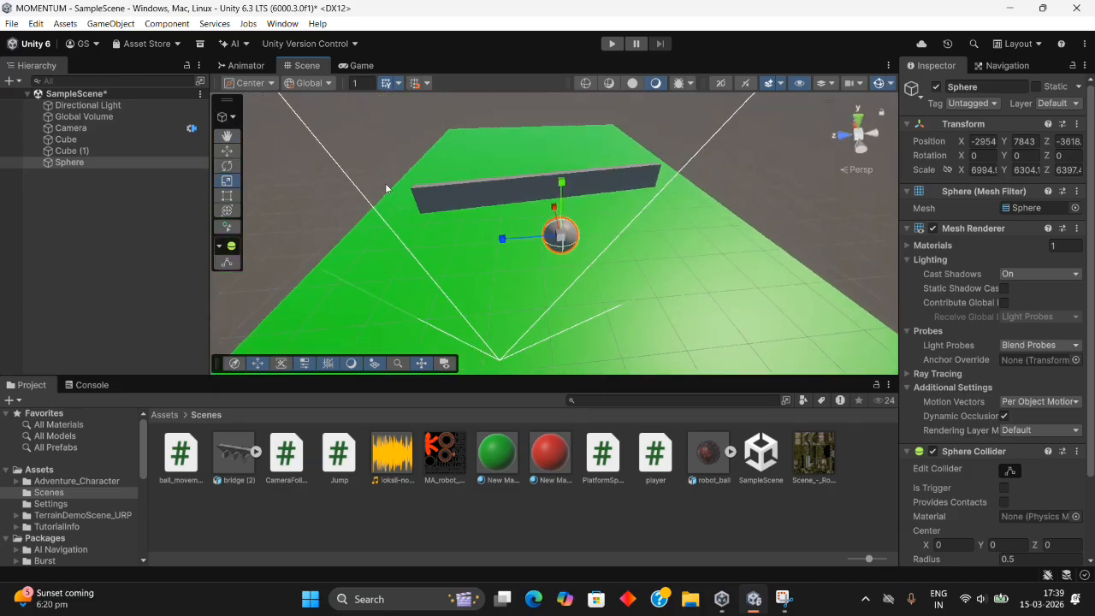
pyautogui.click(227, 151)
pyautogui.moveTo(562, 183); pyautogui.dragTo(559, 218)
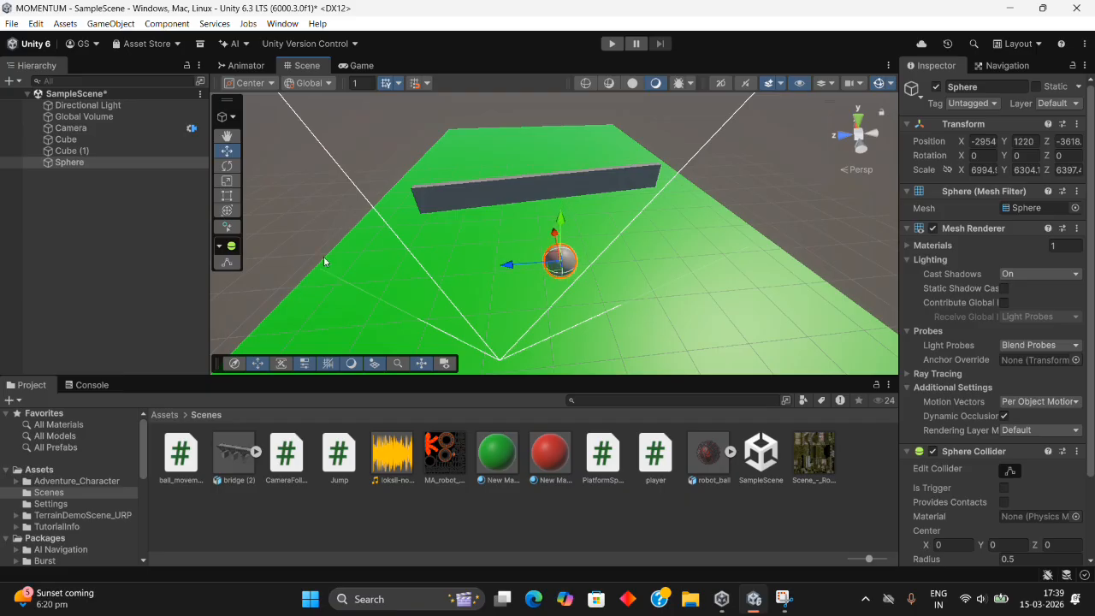
# Apply the red material to the sphere, keeping the slab green.
pyautogui.keyDown('alt'); pyautogui.moveTo(309, 247); pyautogui.dragTo(492, 239); pyautogui.keyUp('alt')
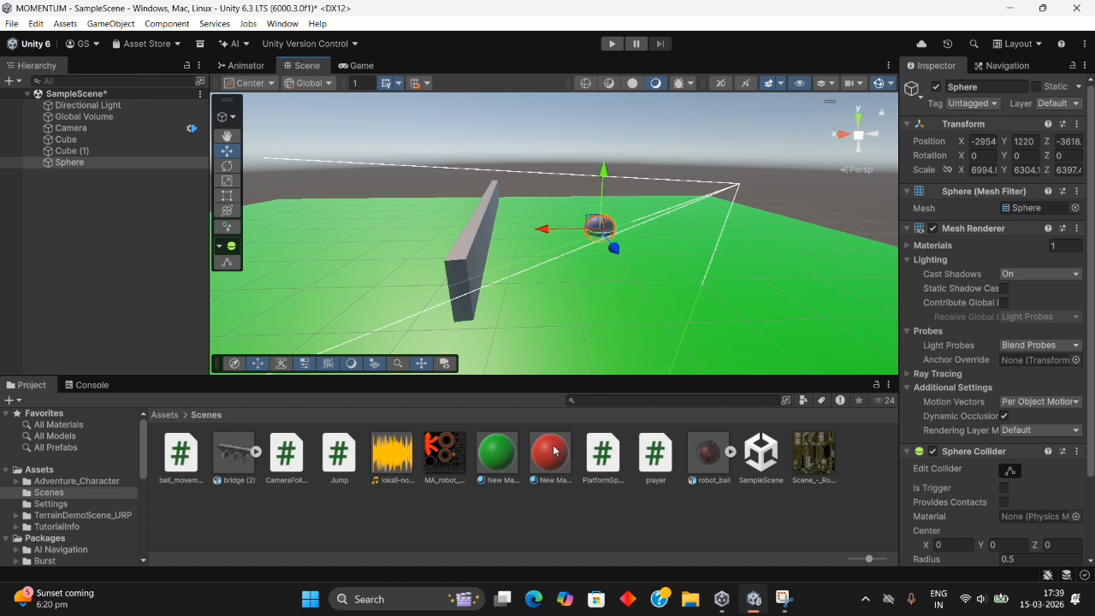
pyautogui.moveTo(550, 451); pyautogui.dragTo(581, 314)
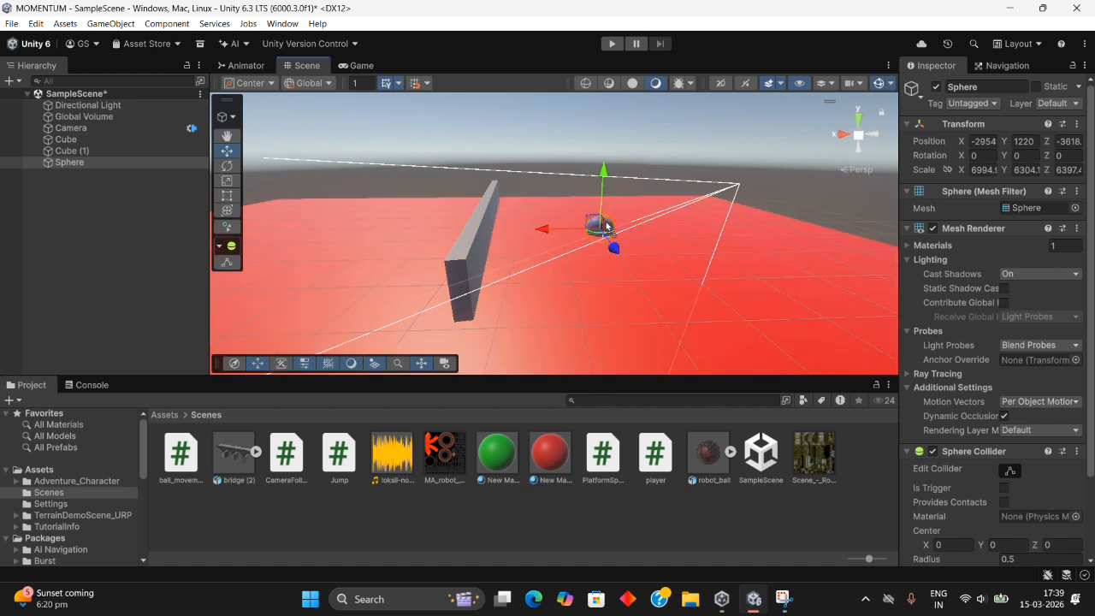
pyautogui.moveTo(605, 225); pyautogui.dragTo(603, 232)
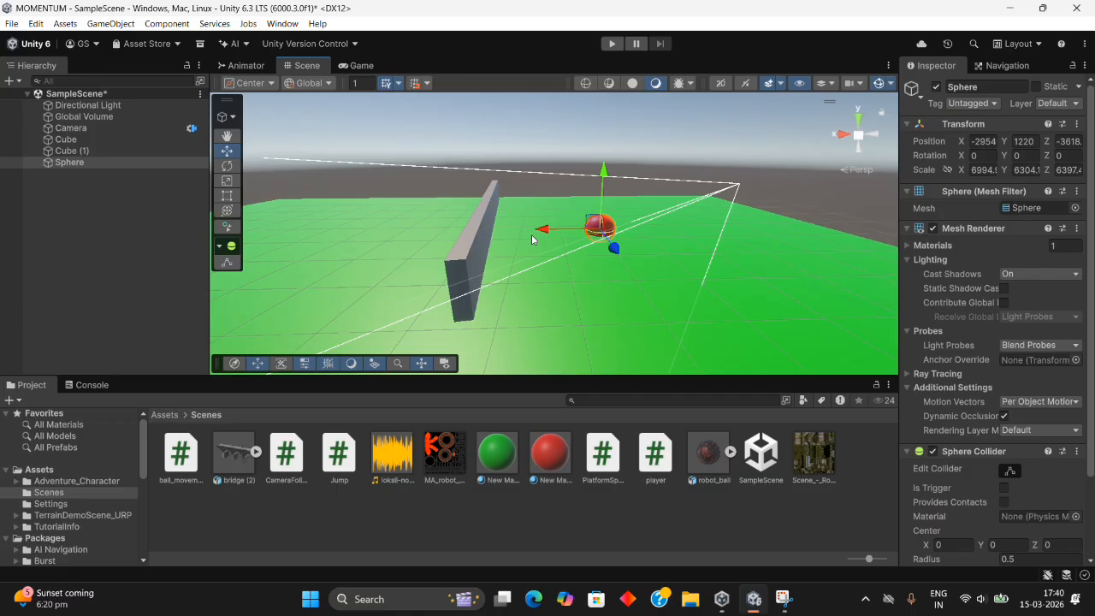
# Create a new material in the Scenes folder.
pyautogui.click(459, 270)
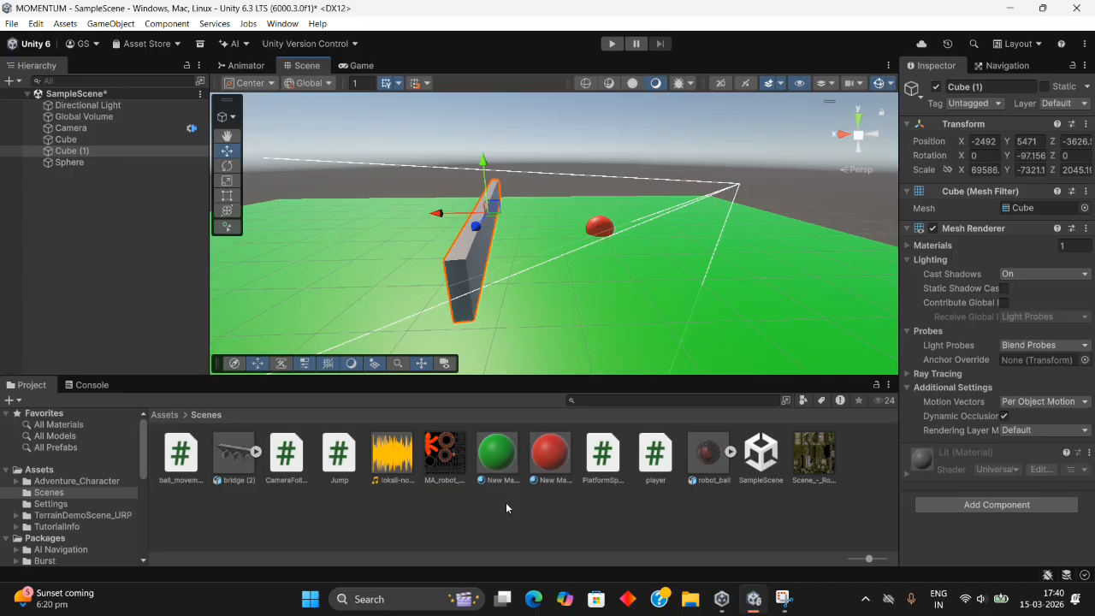
pyautogui.click(6, 403)
pyautogui.click(175, 342)
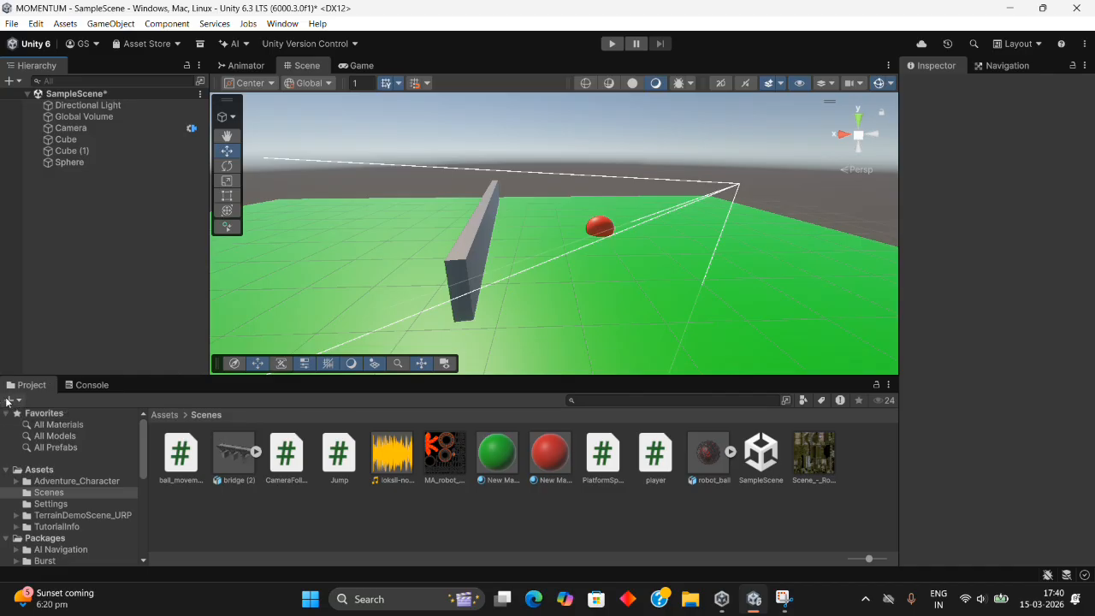
pyautogui.click(7, 402)
pyautogui.click(35, 192)
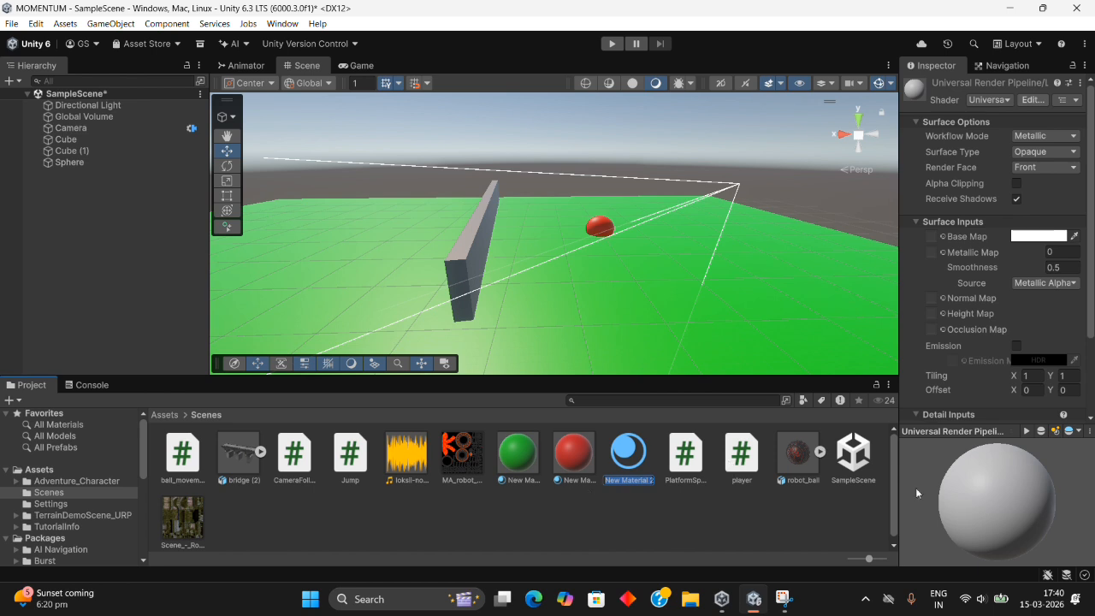
# Set the new material's Base Map colour to black (000000) and apply the material to the bar.
pyautogui.click(1072, 233)
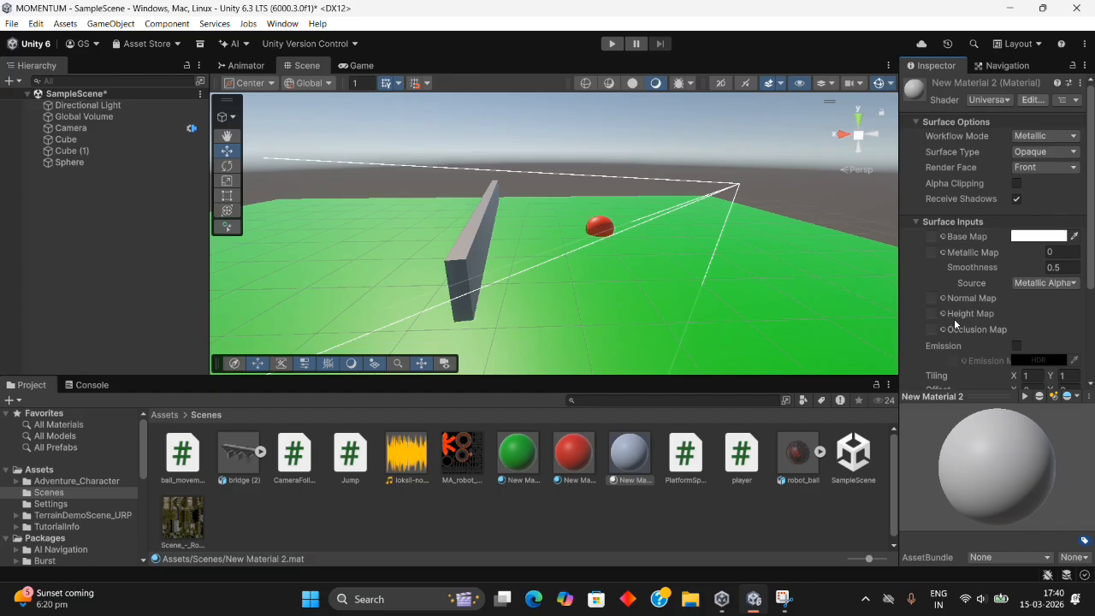
pyautogui.moveTo(954, 322)
pyautogui.click(1074, 237)
pyautogui.click(1048, 240)
pyautogui.click(1048, 238)
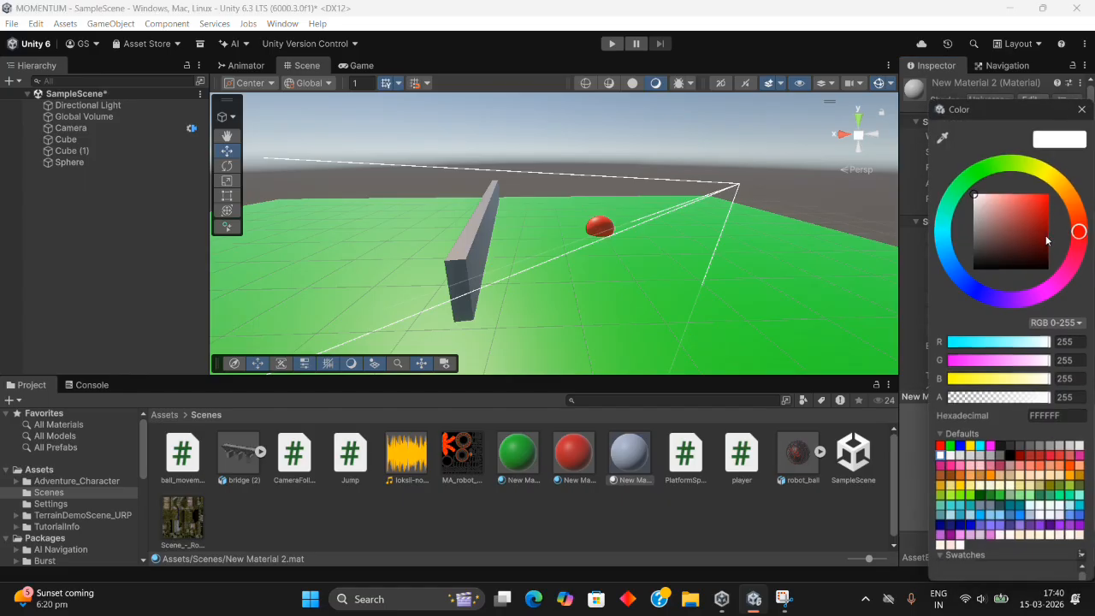
pyautogui.moveTo(963, 205); pyautogui.dragTo(1047, 313)
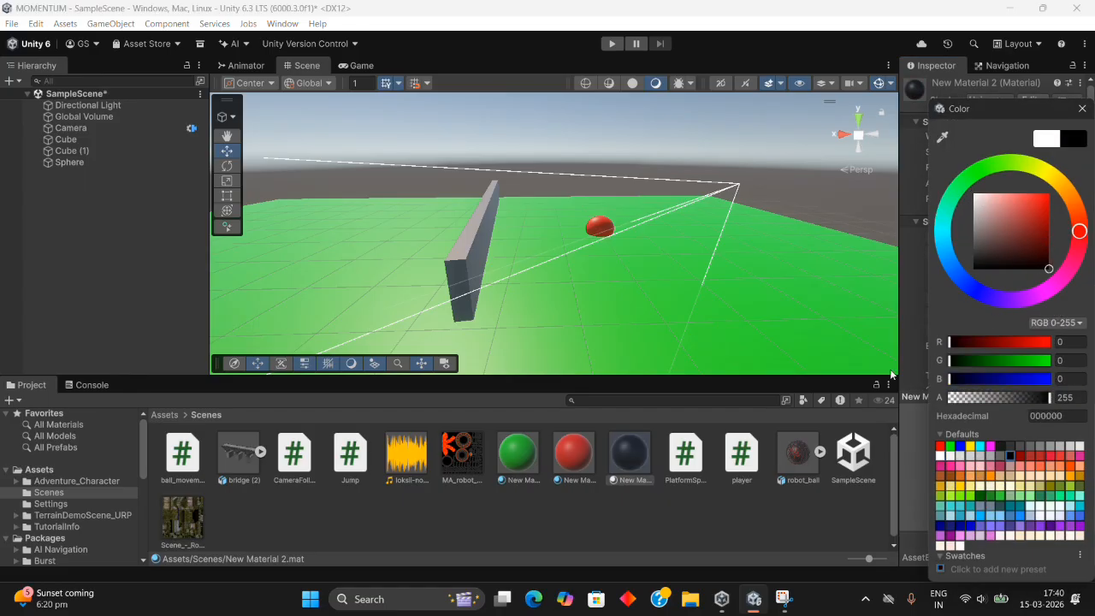
pyautogui.moveTo(633, 453); pyautogui.dragTo(469, 246)
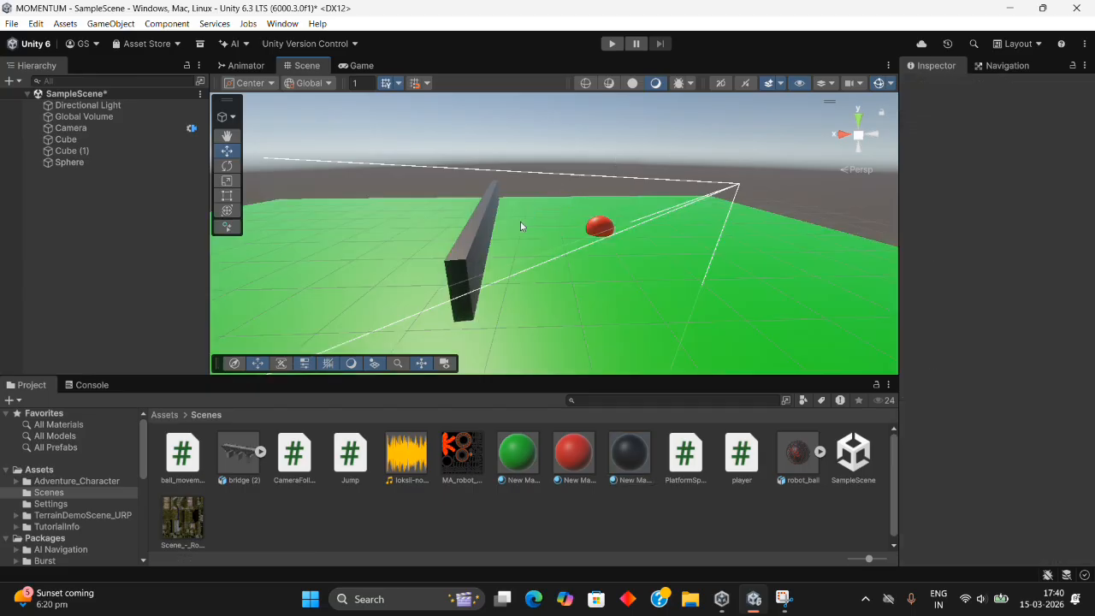
pyautogui.click(470, 243)
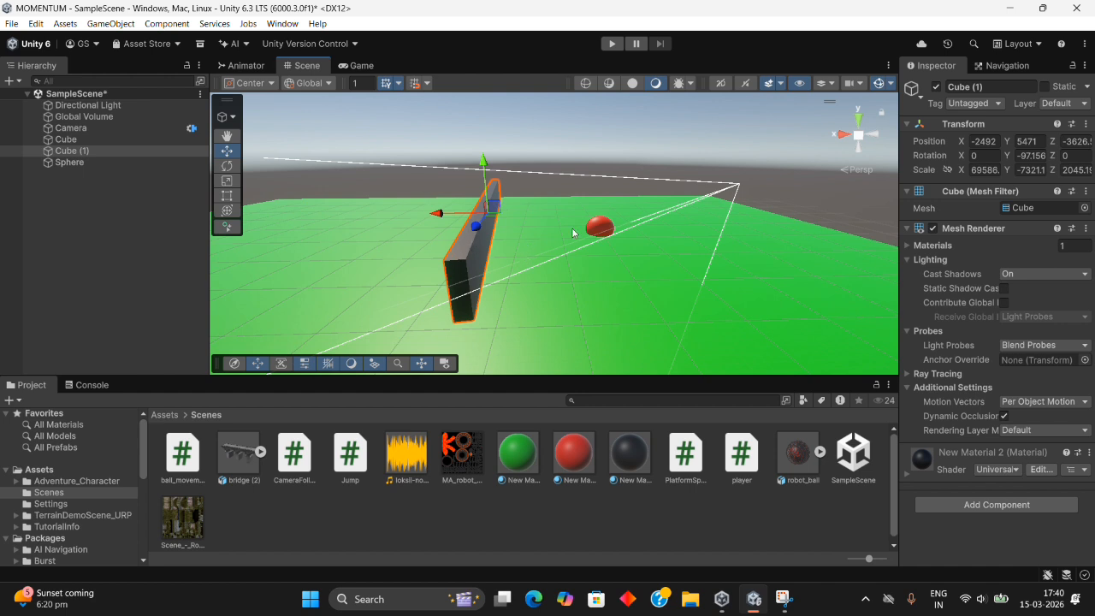
# Lower the red sphere slightly to about Y 1113 and bring its Sphere Collider settings into view.
pyautogui.click(598, 226)
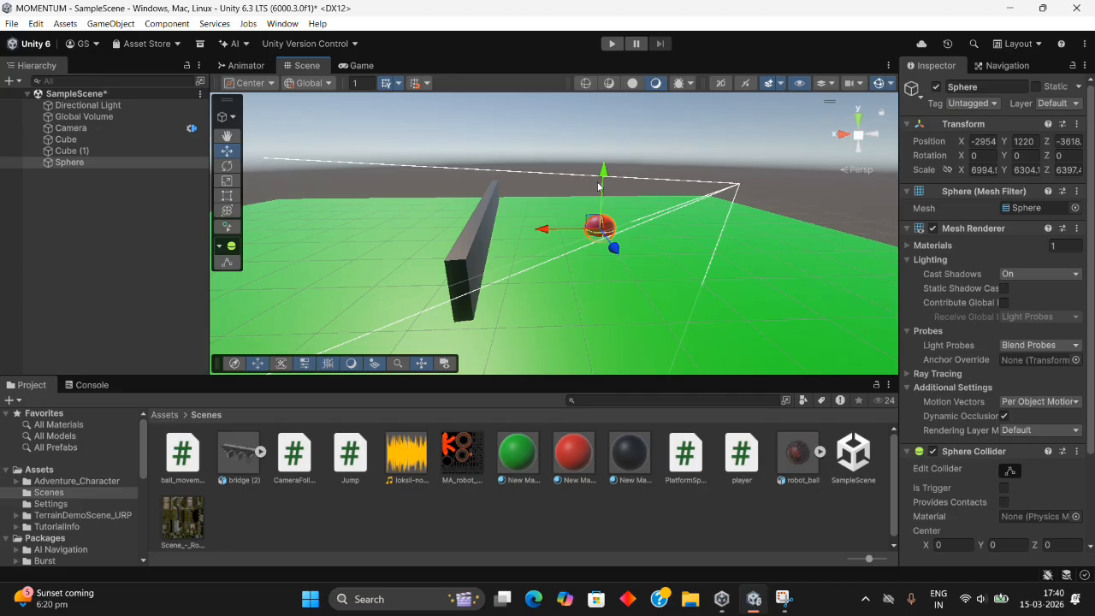
pyautogui.moveTo(603, 183); pyautogui.dragTo(604, 186)
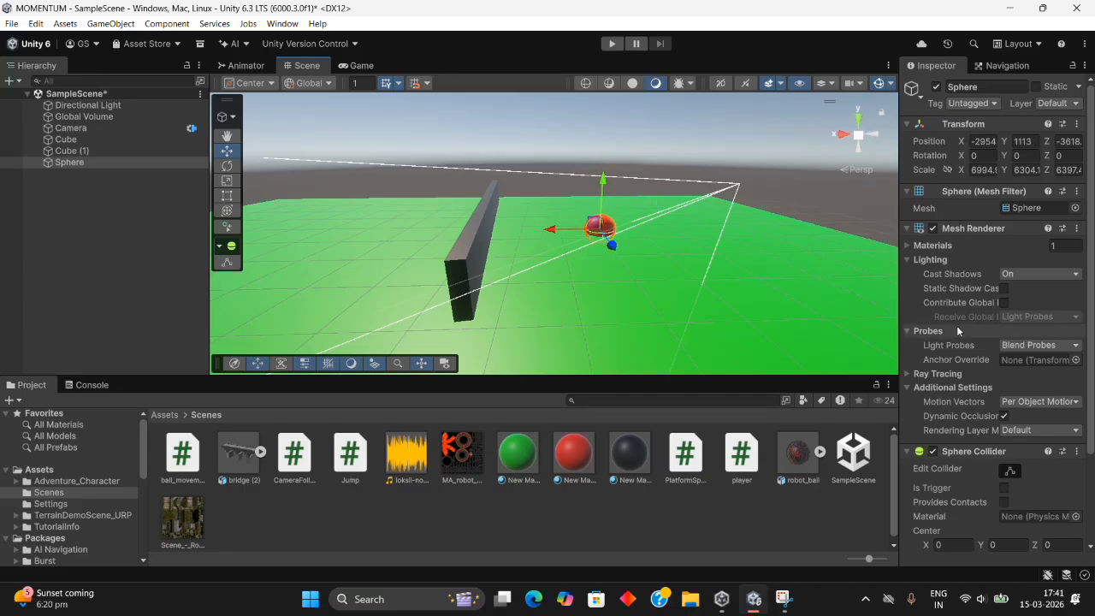
pyautogui.scroll(-3, 956, 325)
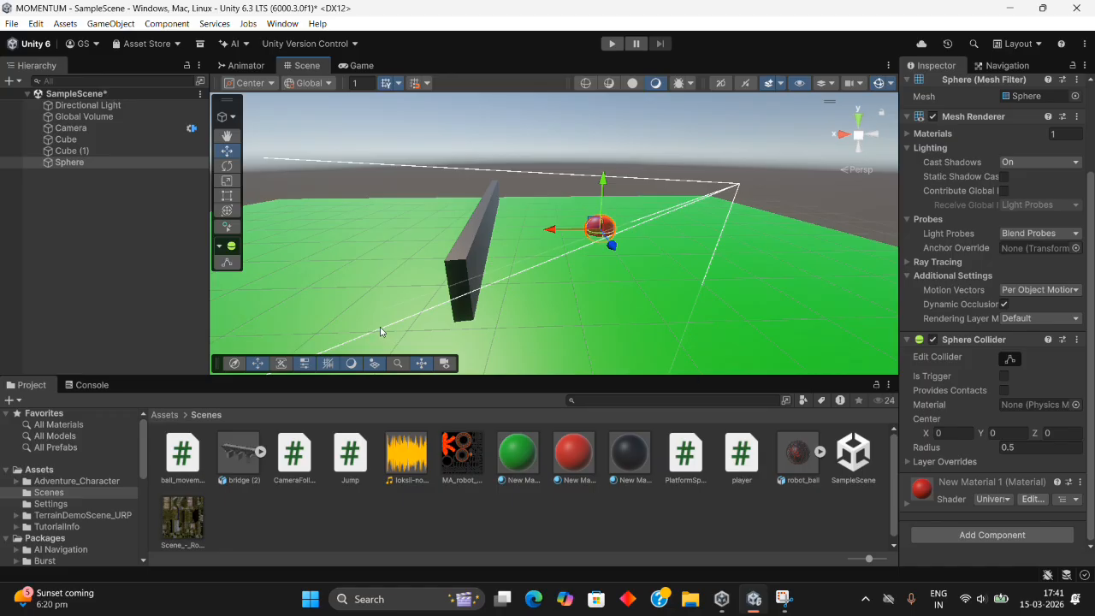
# Inspect the components of the black bar and the red sphere, and read the ball_movement script's code.
pyautogui.click(417, 267)
pyautogui.click(452, 260)
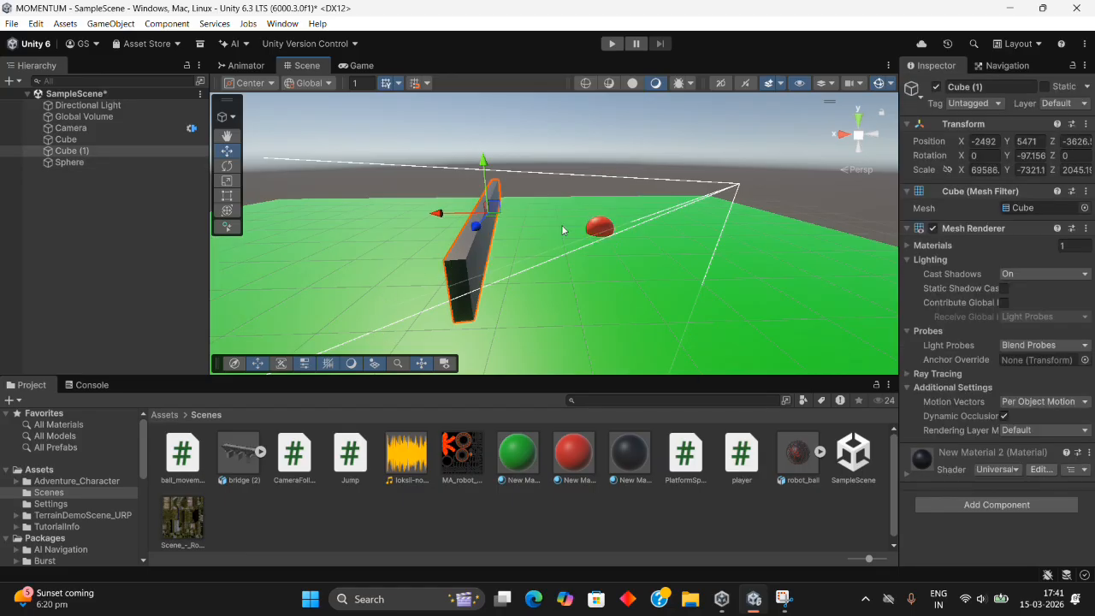
pyautogui.click(588, 230)
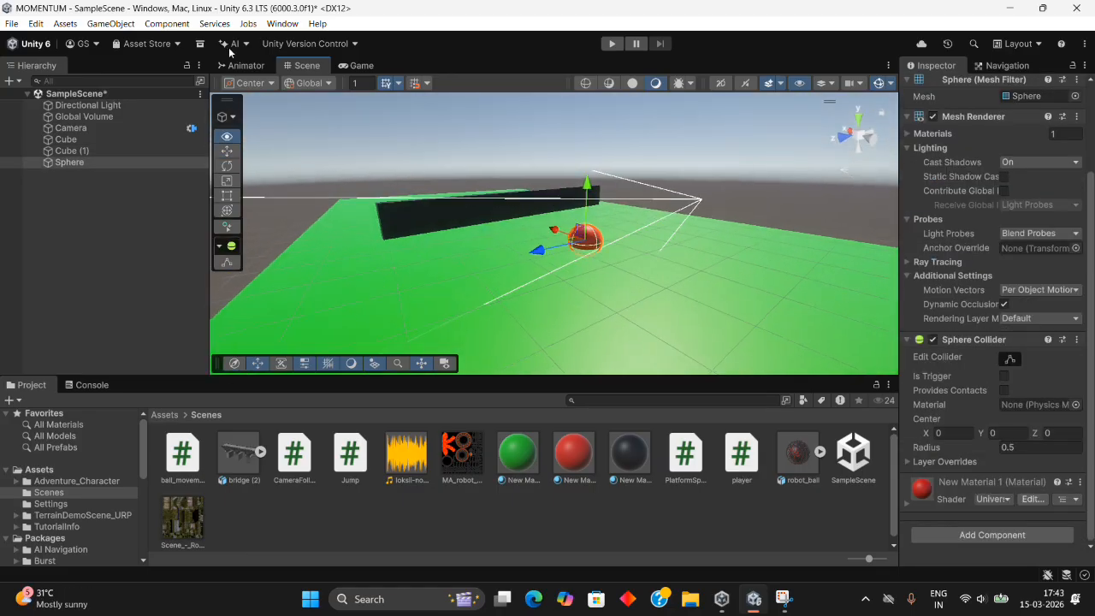
pyautogui.keyDown('alt'); pyautogui.moveTo(445, 197); pyautogui.dragTo(274, 122); pyautogui.keyUp('alt')
pyautogui.click(428, 227)
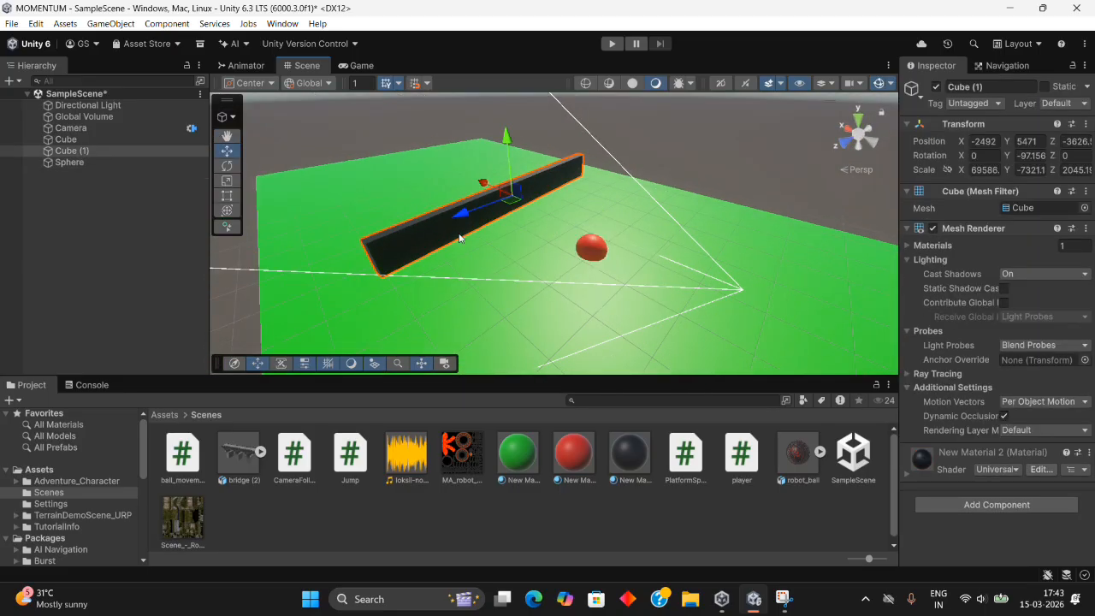
pyautogui.click(585, 247)
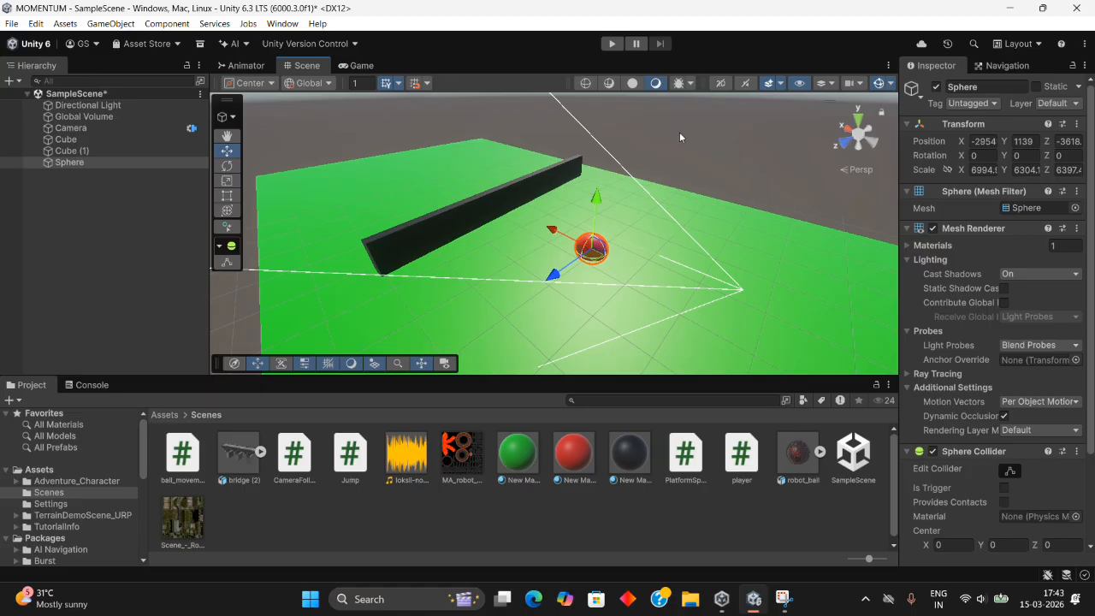
pyautogui.click(169, 467)
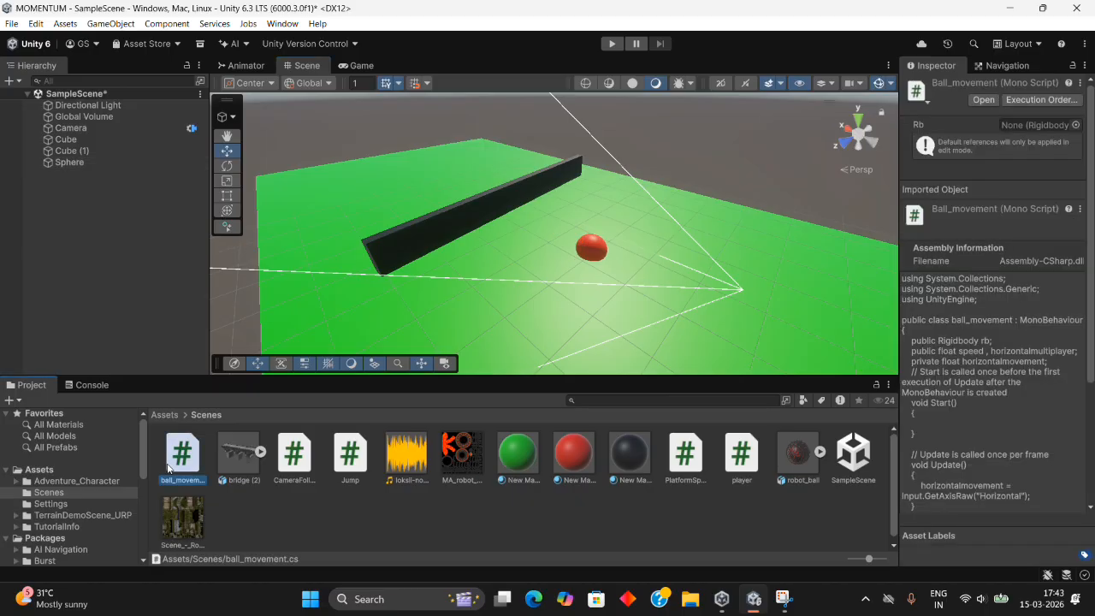
pyautogui.scroll(-4, 1016, 432)
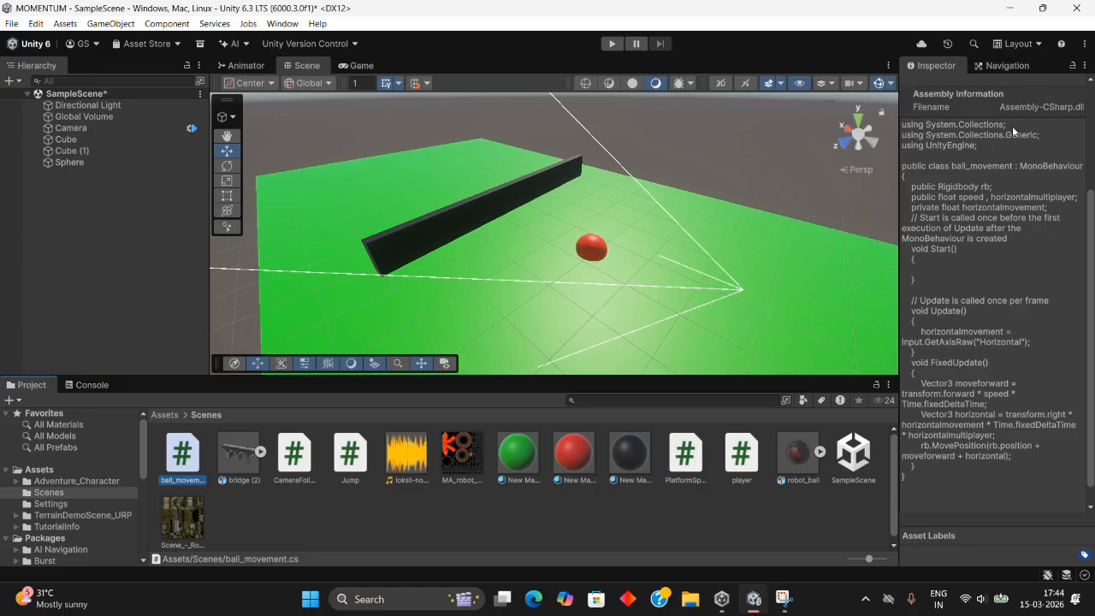
# Add the Ball_movement script component to the red sphere.
pyautogui.click(598, 245)
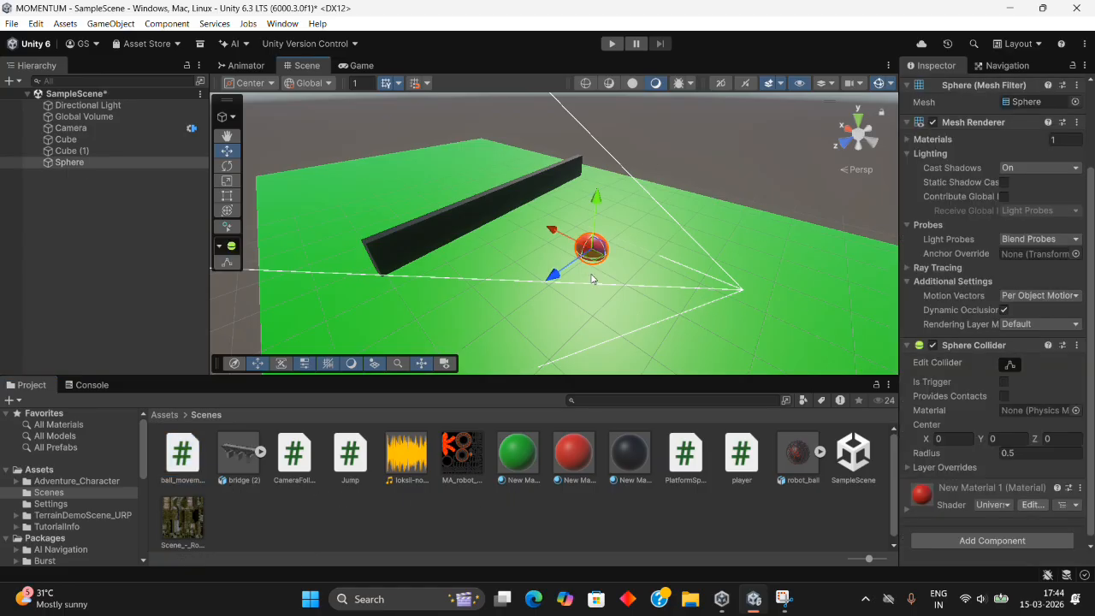
pyautogui.click(976, 540)
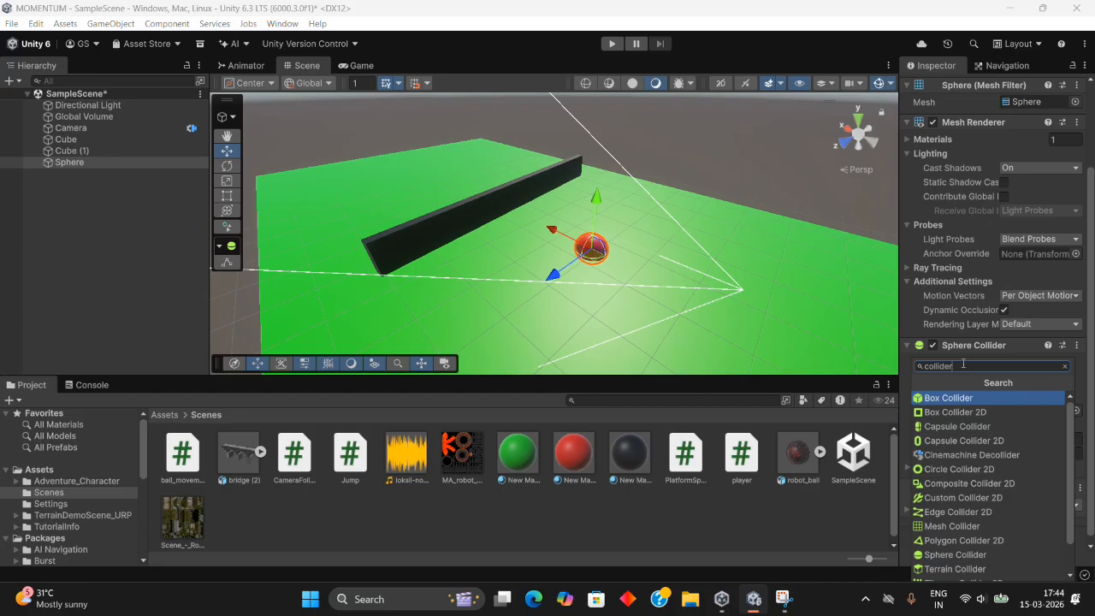
pyautogui.write('b')
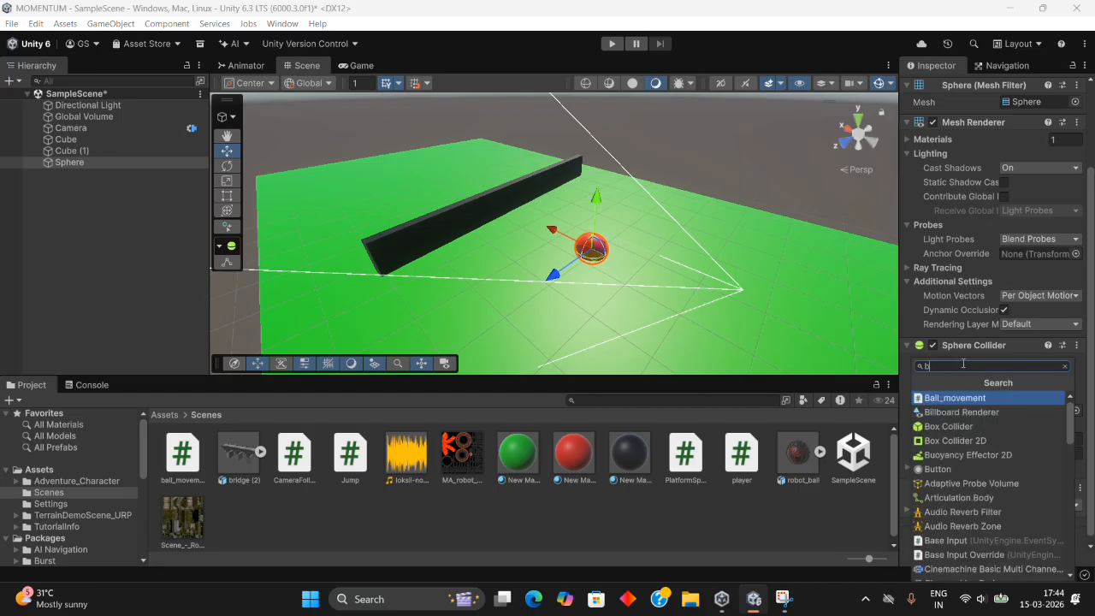
pyautogui.write('all')
pyautogui.press('Escape')
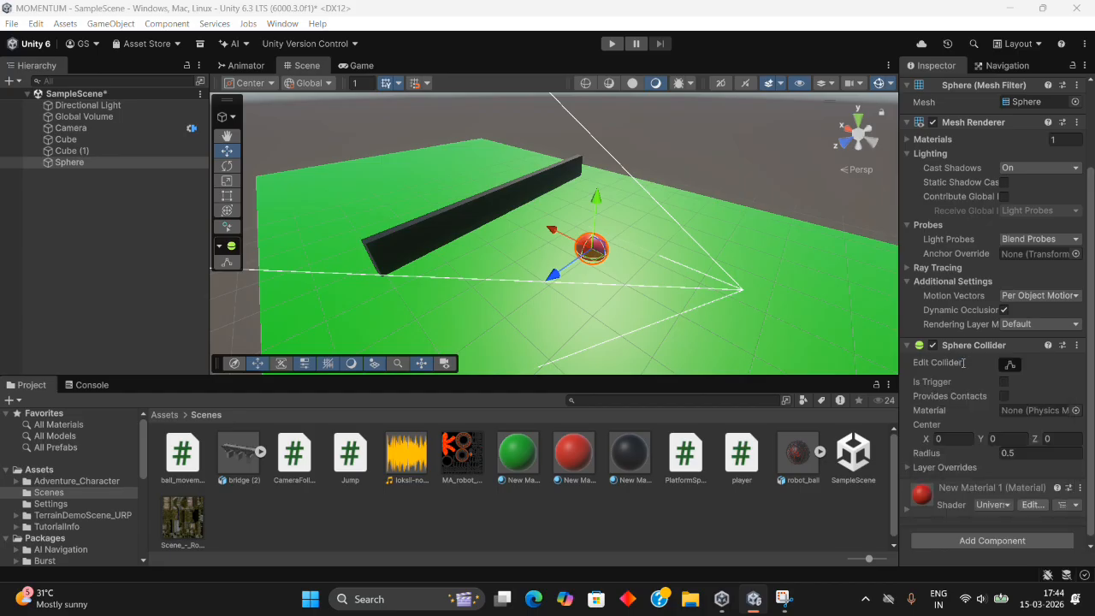
pyautogui.scroll(-1, 963, 364)
pyautogui.scroll(-2, 963, 363)
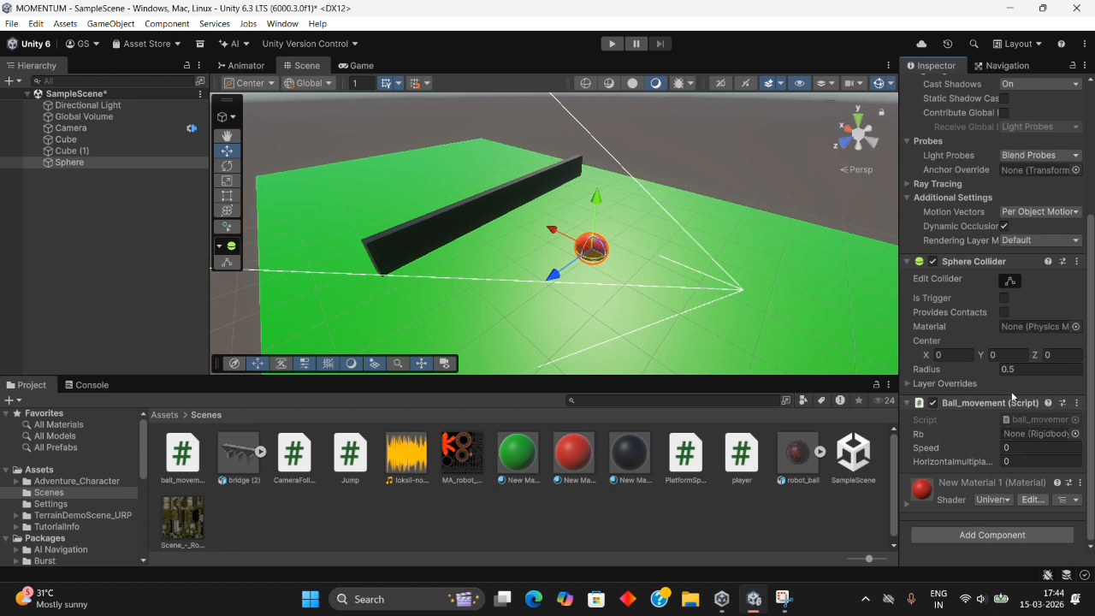
# Add a Rigidbody to the sphere and assign it to the Ball_movement script's Rb reference.
pyautogui.click(1002, 535)
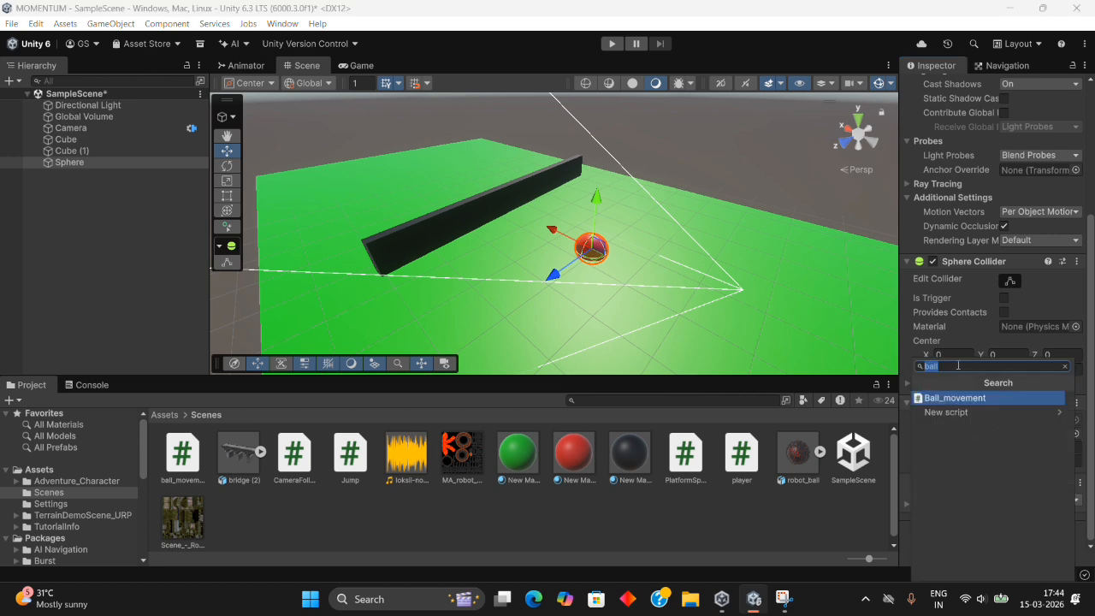
pyautogui.write('rig')
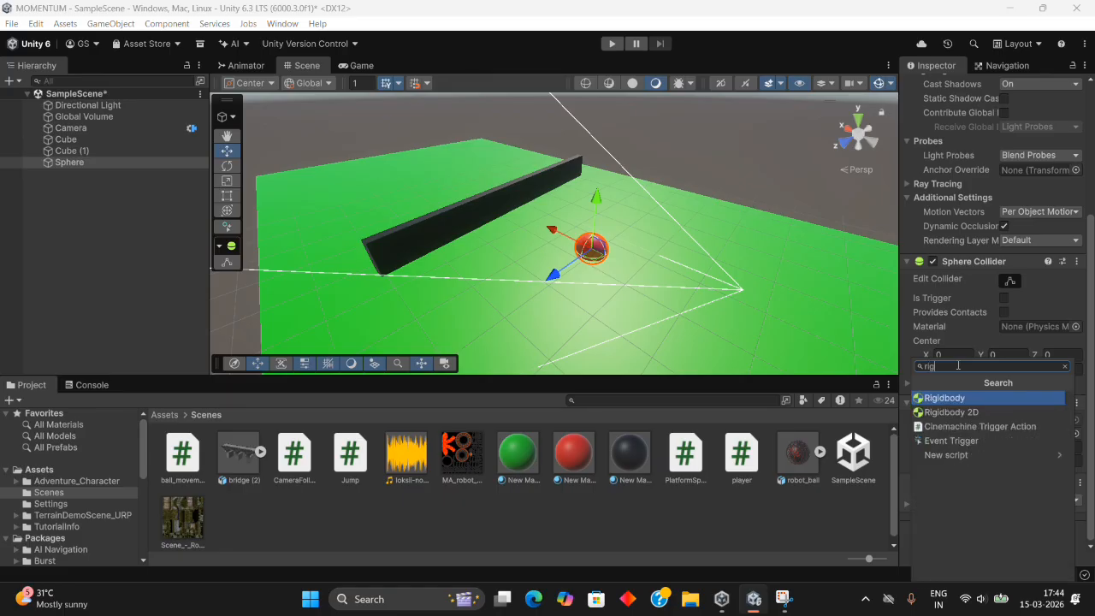
pyautogui.press('Return')
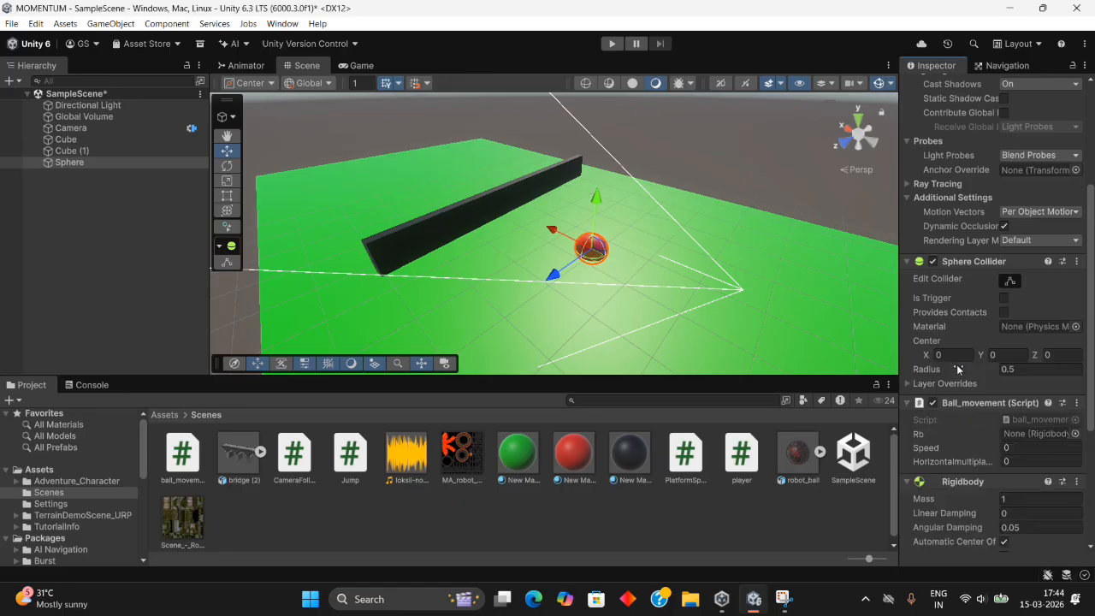
pyautogui.moveTo(944, 482); pyautogui.dragTo(1030, 433)
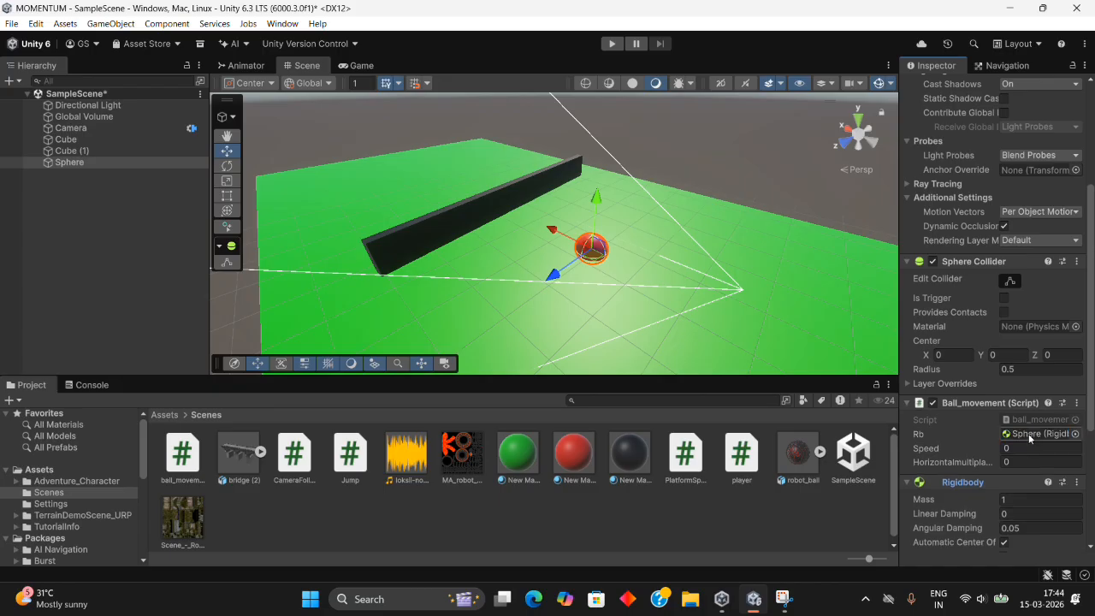
# Set the Ball_movement script's Speed to 50 on the sphere.
pyautogui.click(1024, 445)
pyautogui.write('1')
pyautogui.press('BackSpace')
pyautogui.write('50')
pyautogui.click(1017, 462)
# Compare the code of the ball_movement and player scripts in the Scenes folder.
pyautogui.click(190, 469)
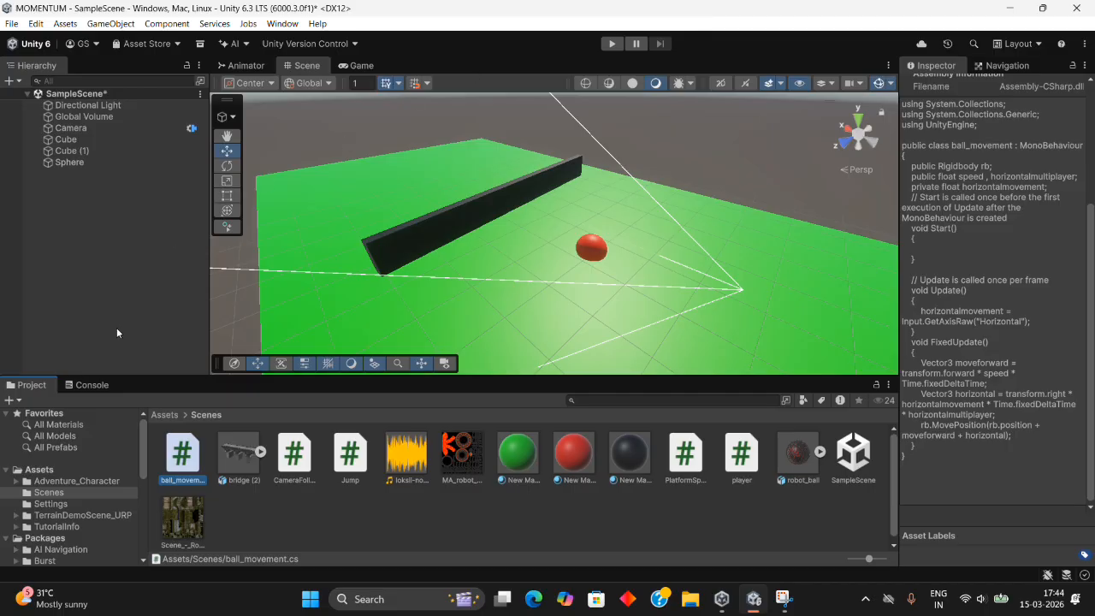
pyautogui.click(737, 453)
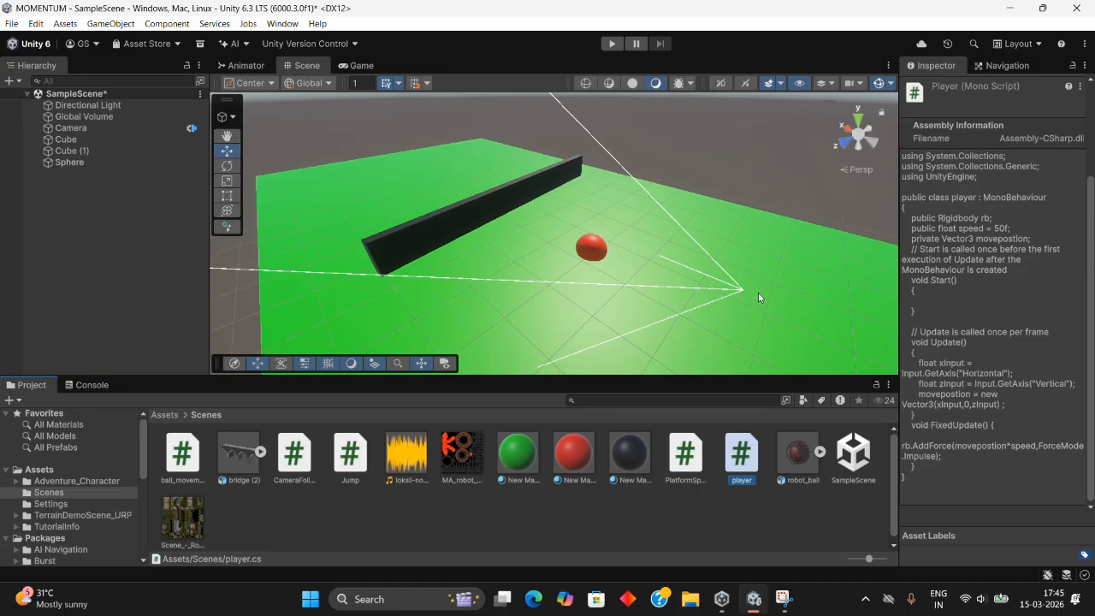
pyautogui.click(859, 235)
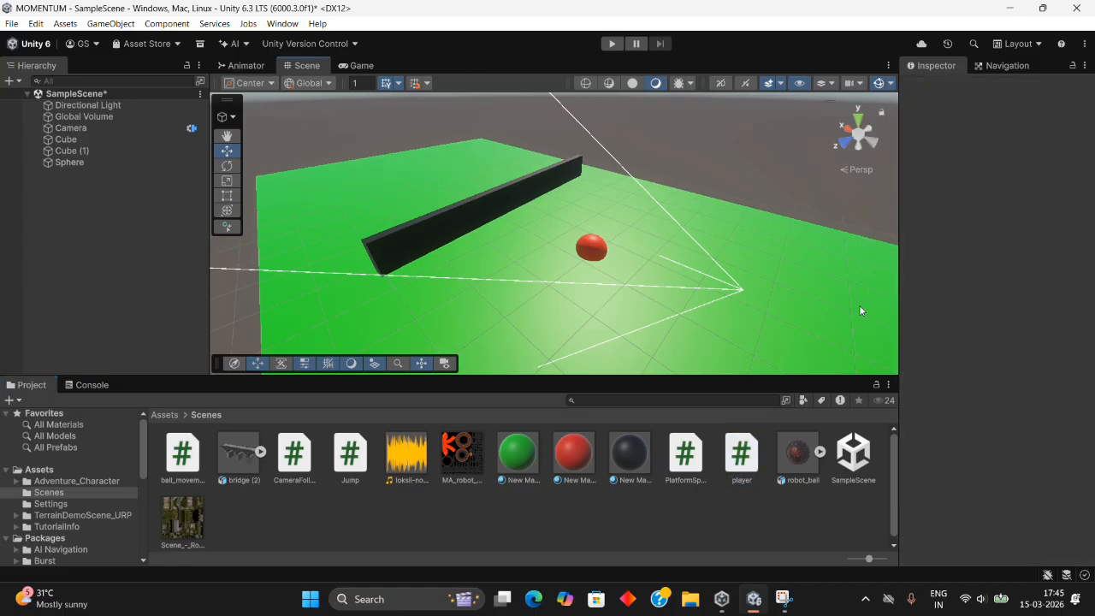
pyautogui.click(591, 248)
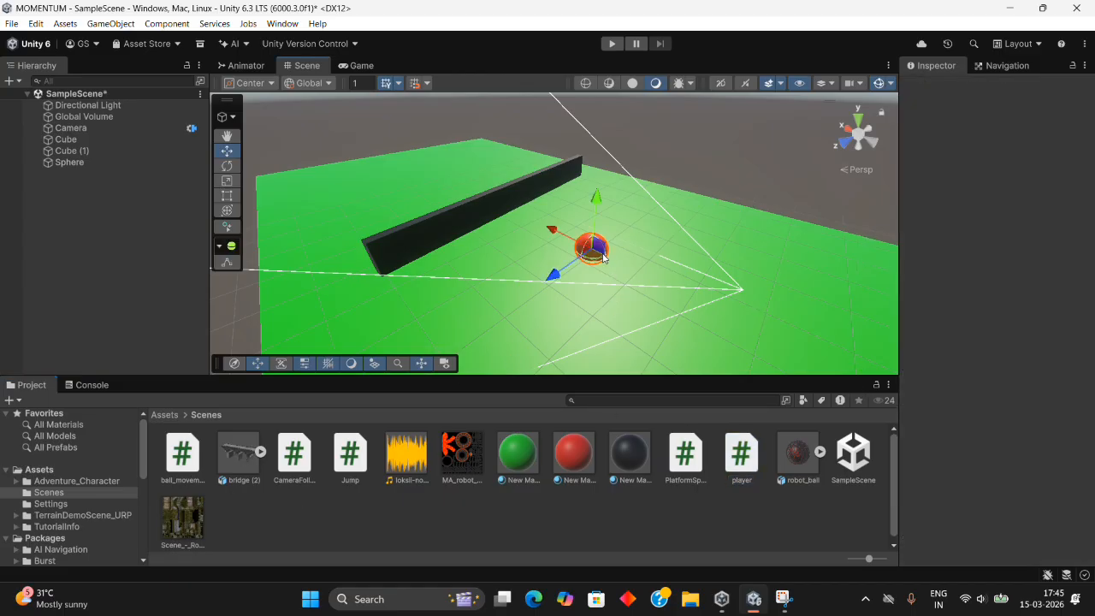
pyautogui.click(742, 466)
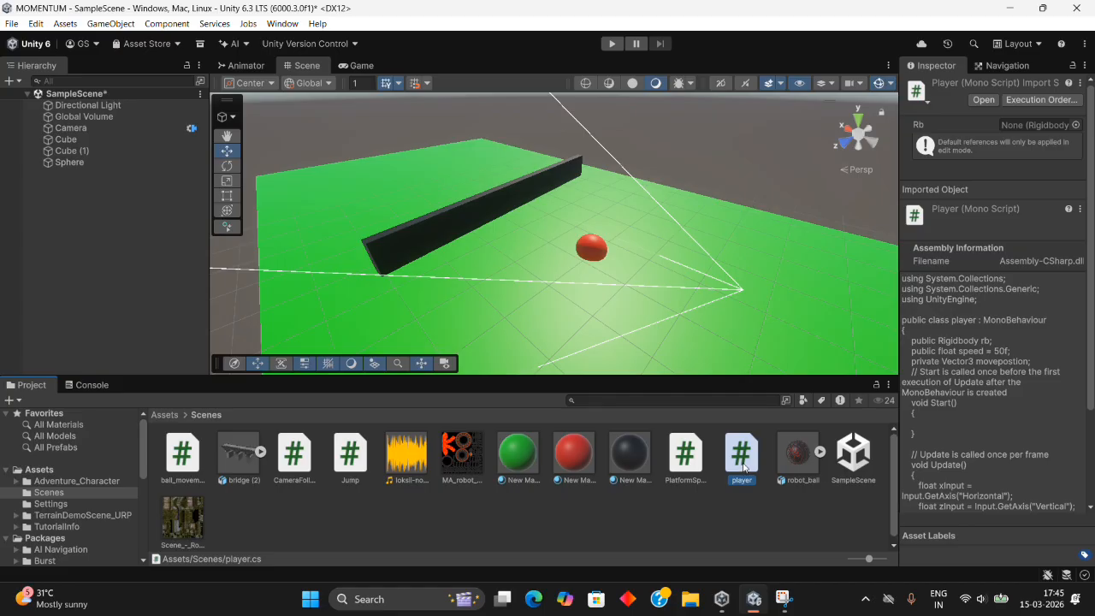
pyautogui.click(182, 453)
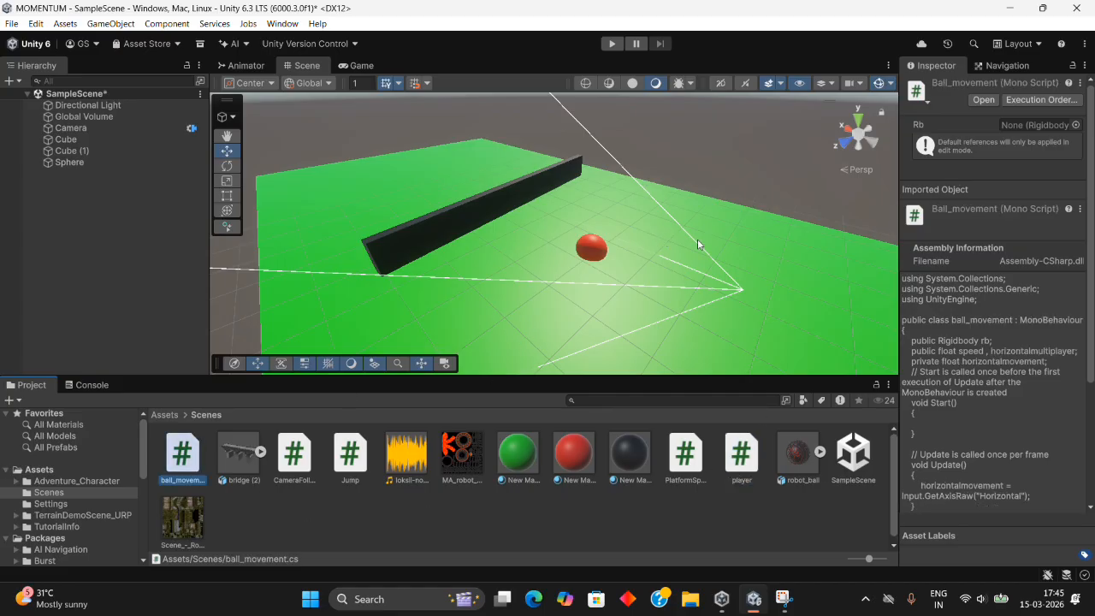
# Remove the Ball_movement script component from the red sphere.
pyautogui.click(592, 249)
pyautogui.scroll(-2, 1023, 396)
pyautogui.scroll(-3, 1023, 397)
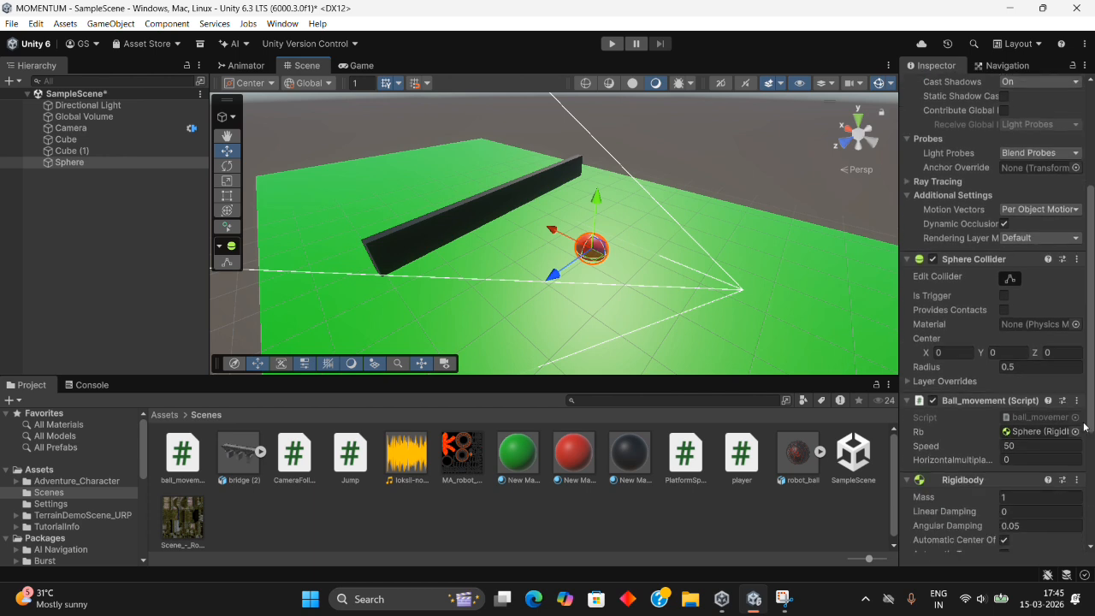
pyautogui.click(1076, 401)
pyautogui.click(1012, 445)
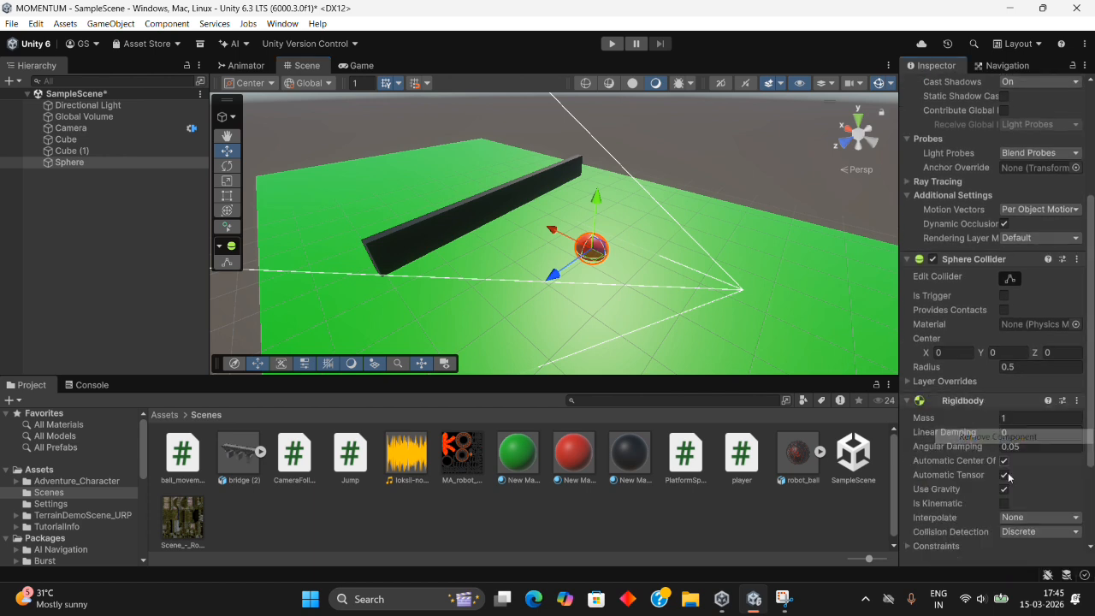
# Add the Player script to the sphere and assign the sphere's Rigidbody to its Rb reference.
pyautogui.scroll(-3, 969, 450)
pyautogui.click(971, 539)
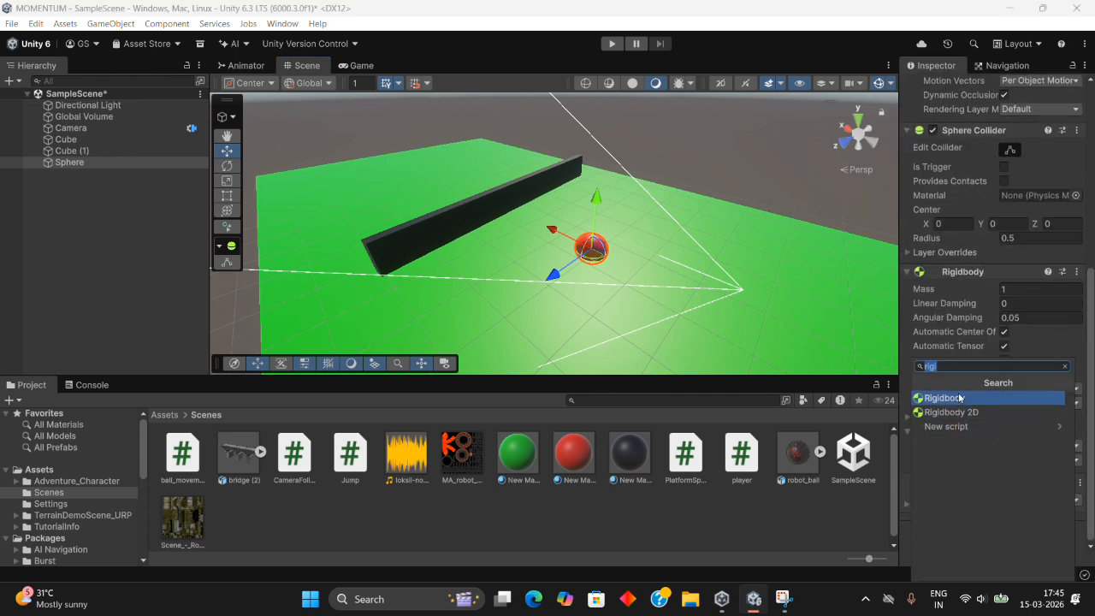
pyautogui.click(1065, 366)
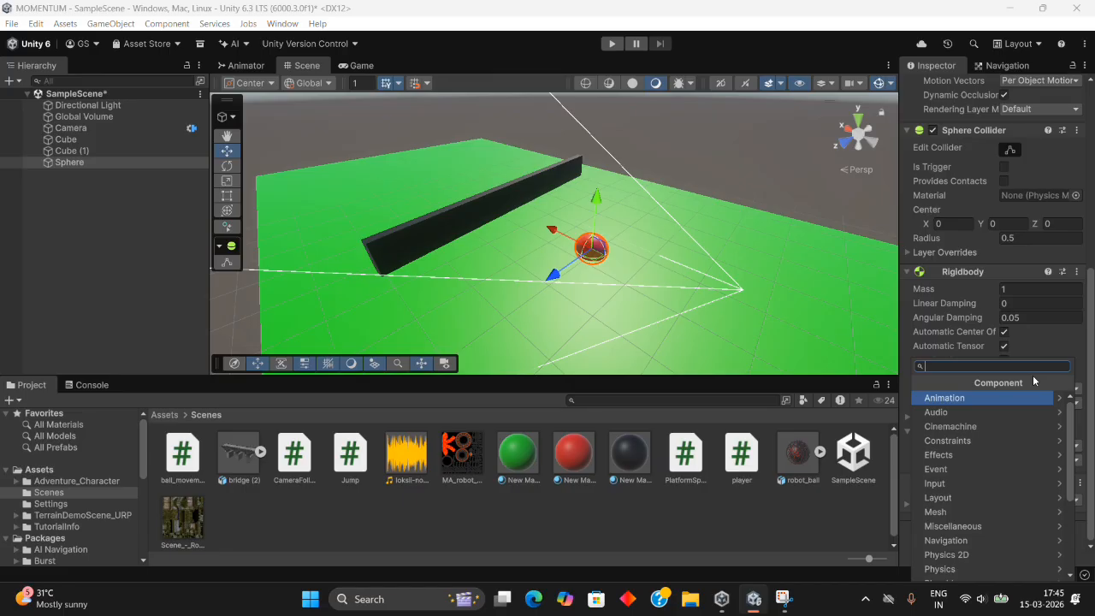
pyautogui.write('player')
pyautogui.press('Return')
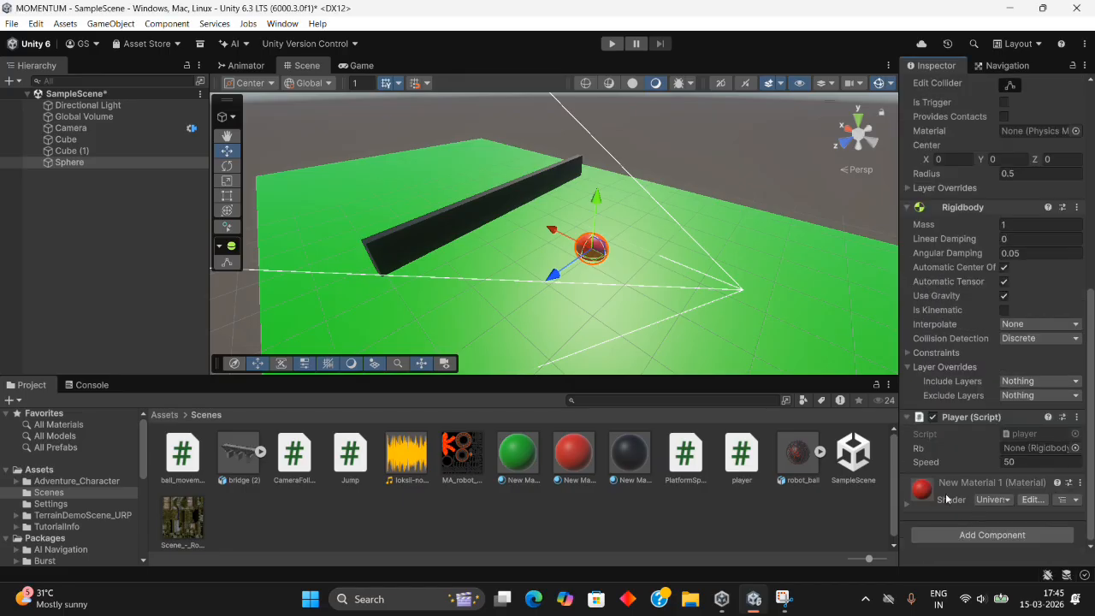
pyautogui.moveTo(971, 205); pyautogui.dragTo(1037, 448)
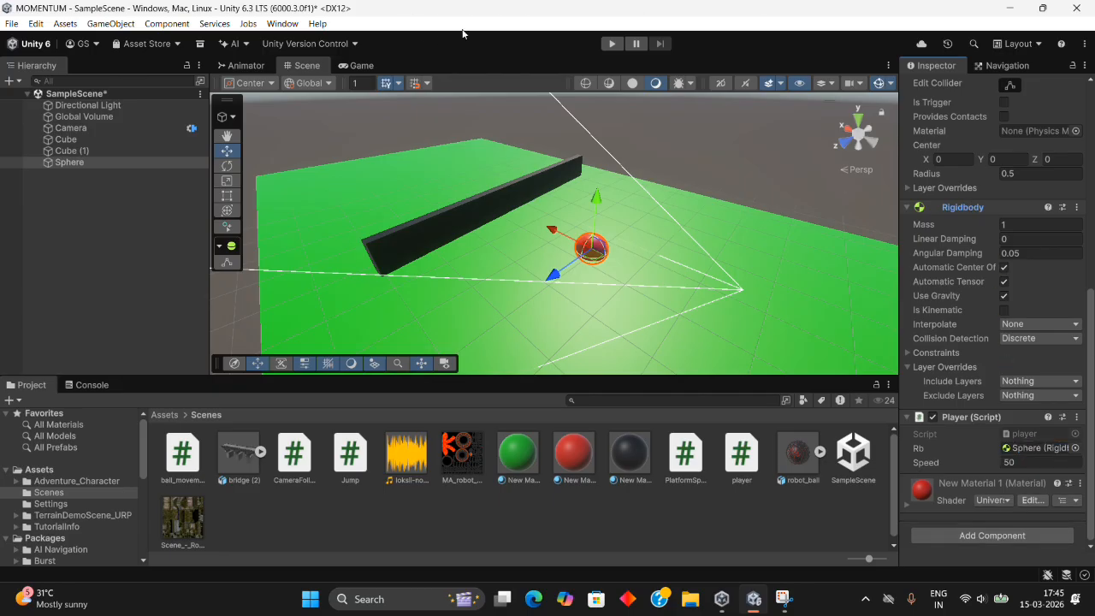
# Examine the collider and Rigidbody components on the red sphere, the black bar and the green ground slab.
pyautogui.scroll(-3, 609, 191)
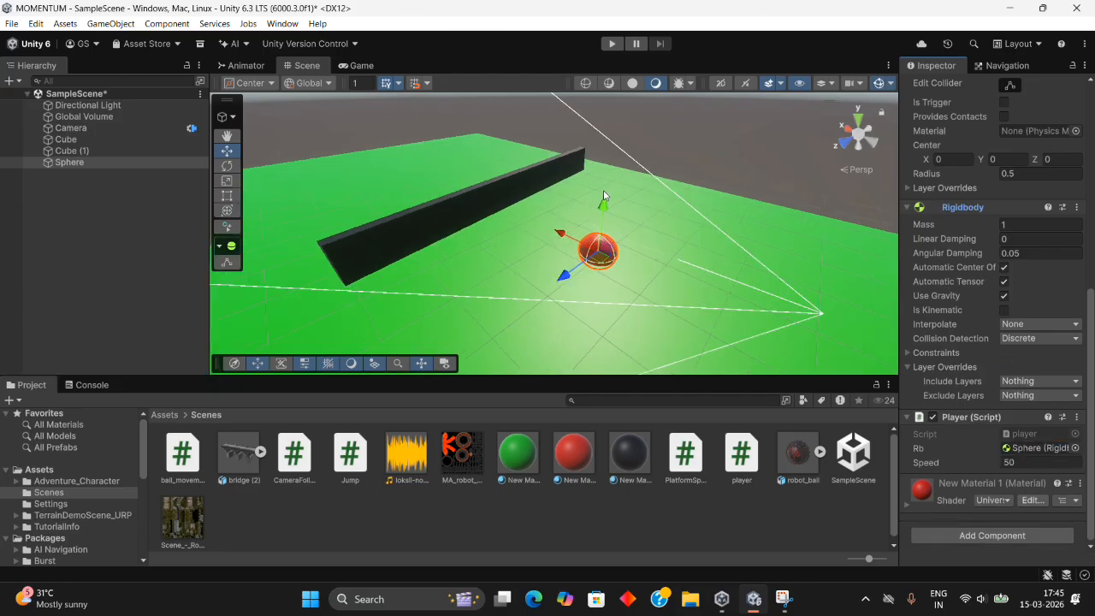
pyautogui.click(740, 167)
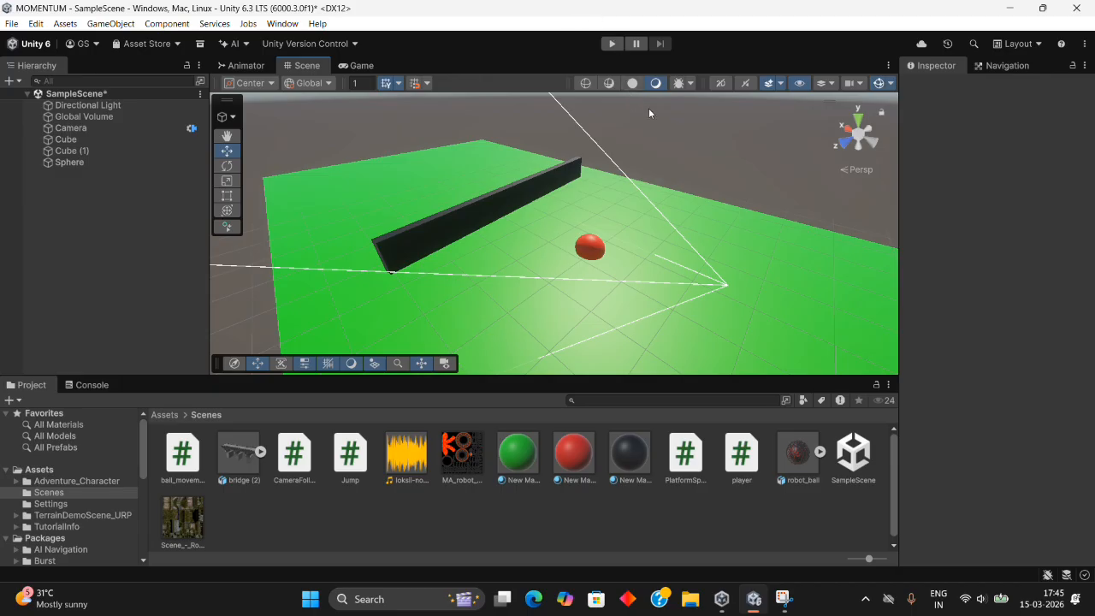
pyautogui.click(478, 31)
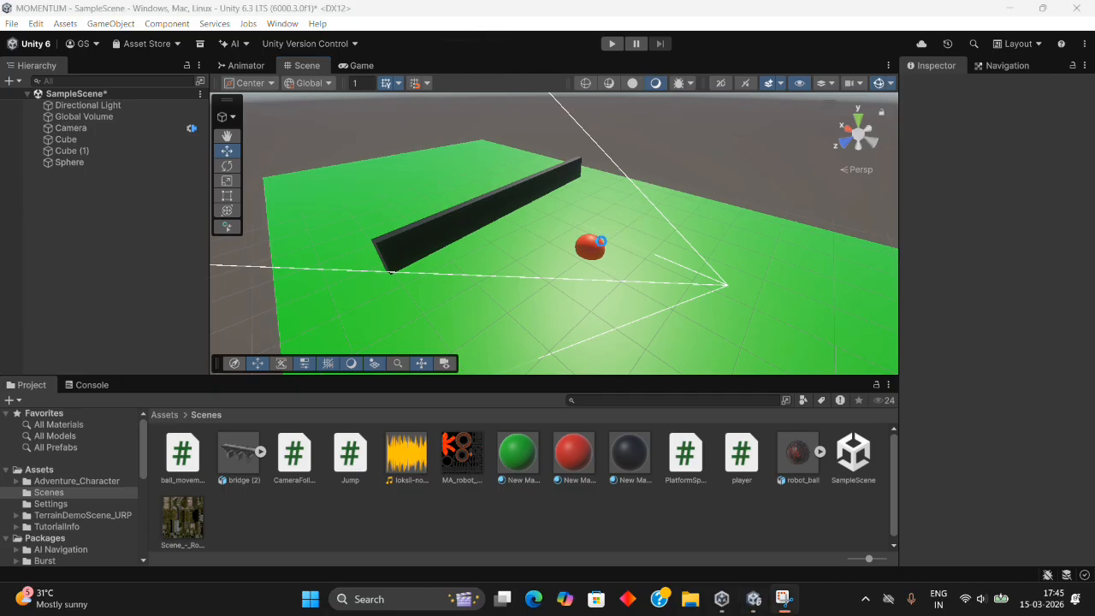
pyautogui.click(596, 242)
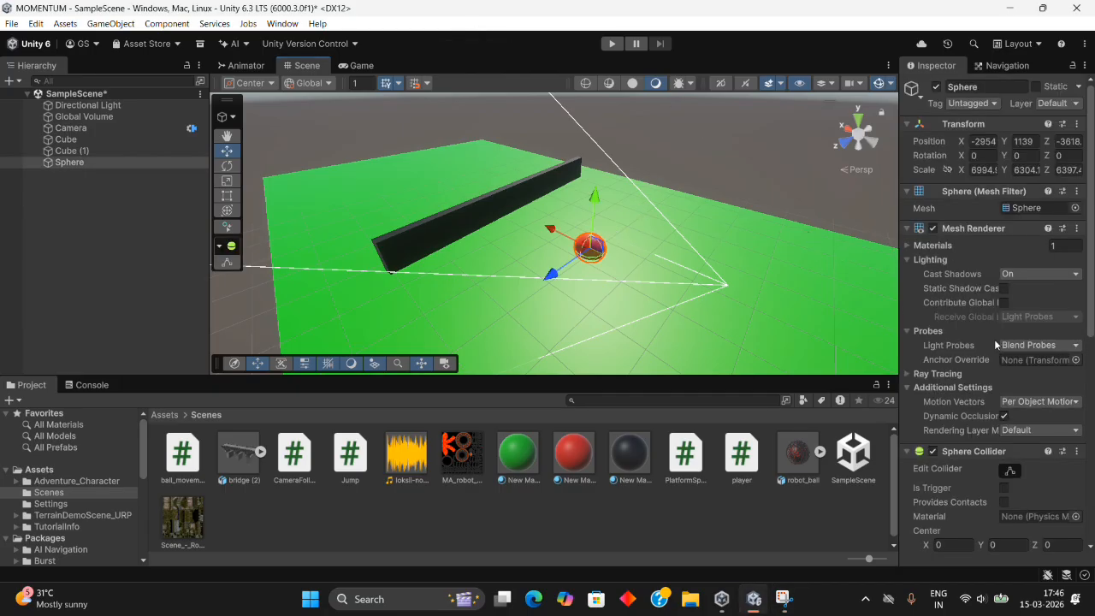
pyautogui.scroll(-4, 994, 339)
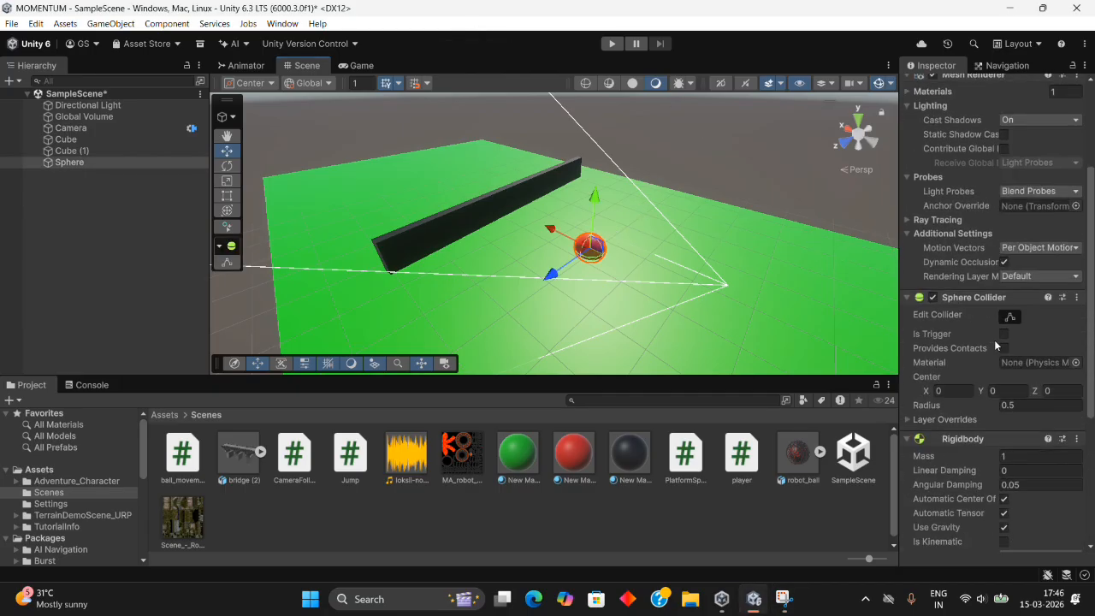
pyautogui.click(471, 227)
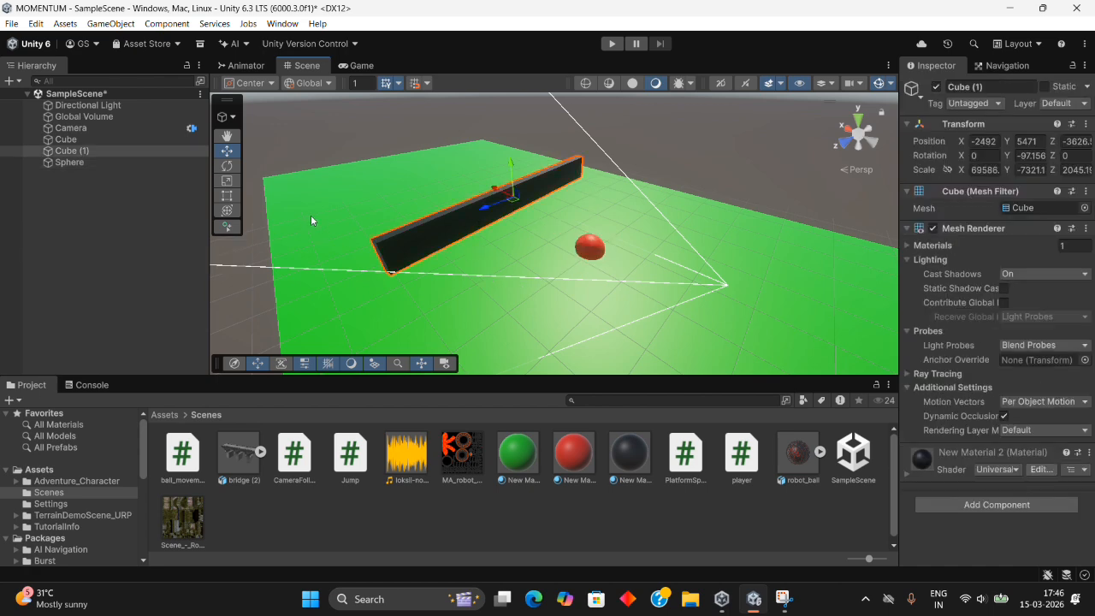
pyautogui.keyDown('alt'); pyautogui.moveTo(310, 221); pyautogui.dragTo(478, 119); pyautogui.keyUp('alt')
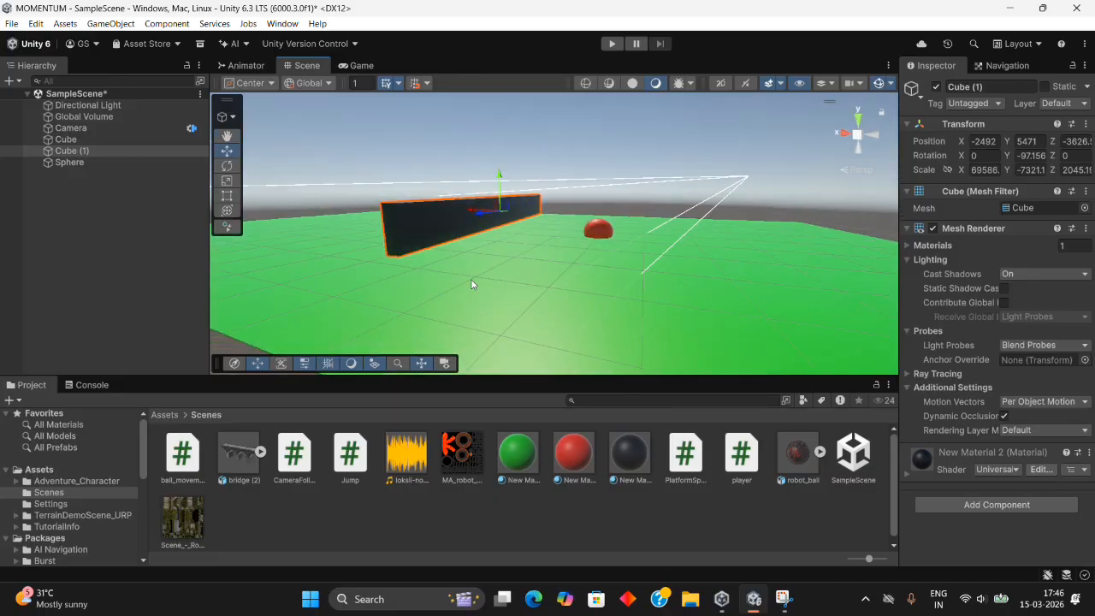
pyautogui.click(467, 265)
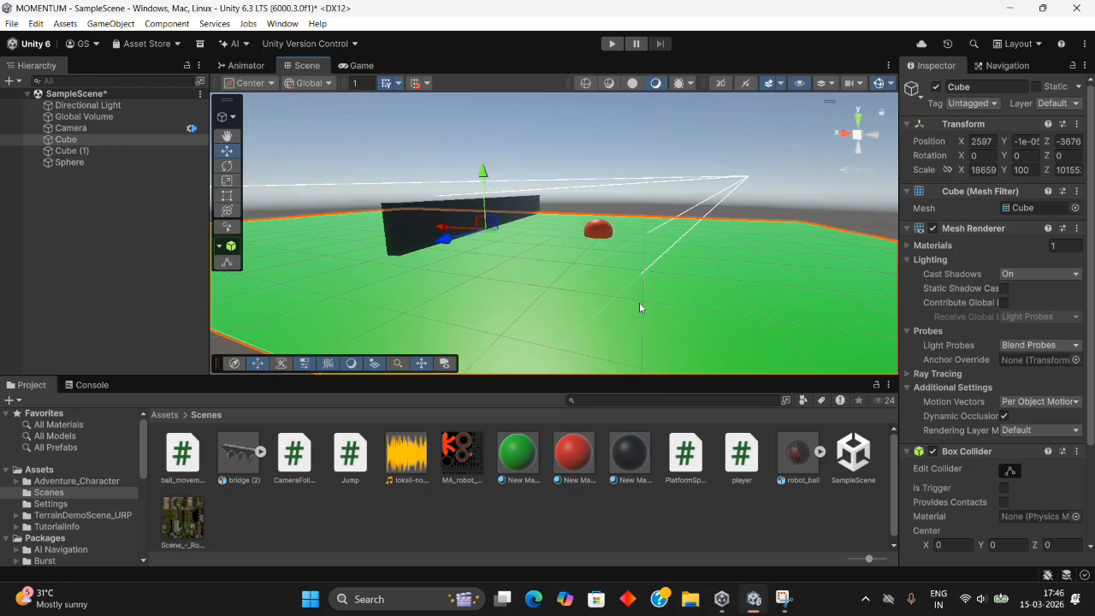
# Raise the red sphere out of the green slab to a Y position of about 2824.
pyautogui.click(588, 231)
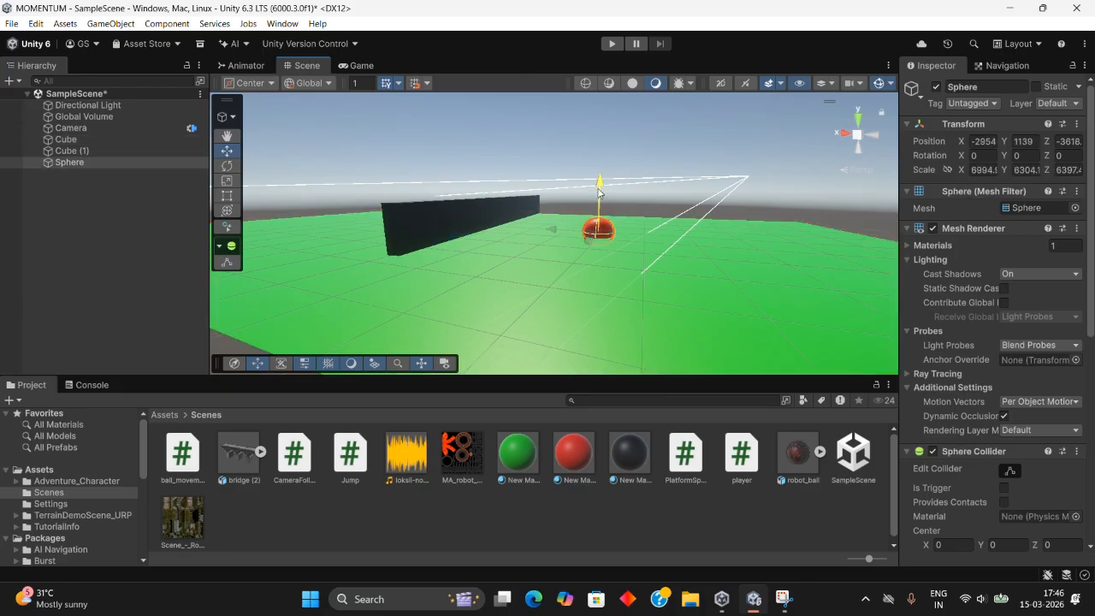
pyautogui.moveTo(600, 190); pyautogui.dragTo(602, 184)
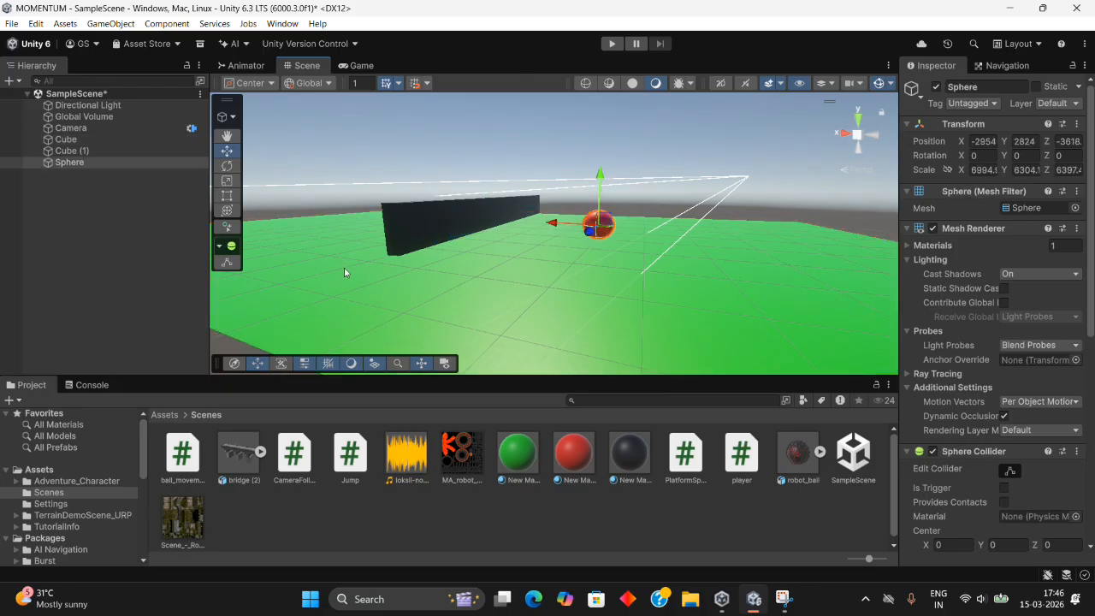
pyautogui.keyDown('alt'); pyautogui.moveTo(338, 262); pyautogui.dragTo(401, 261); pyautogui.keyUp('alt')
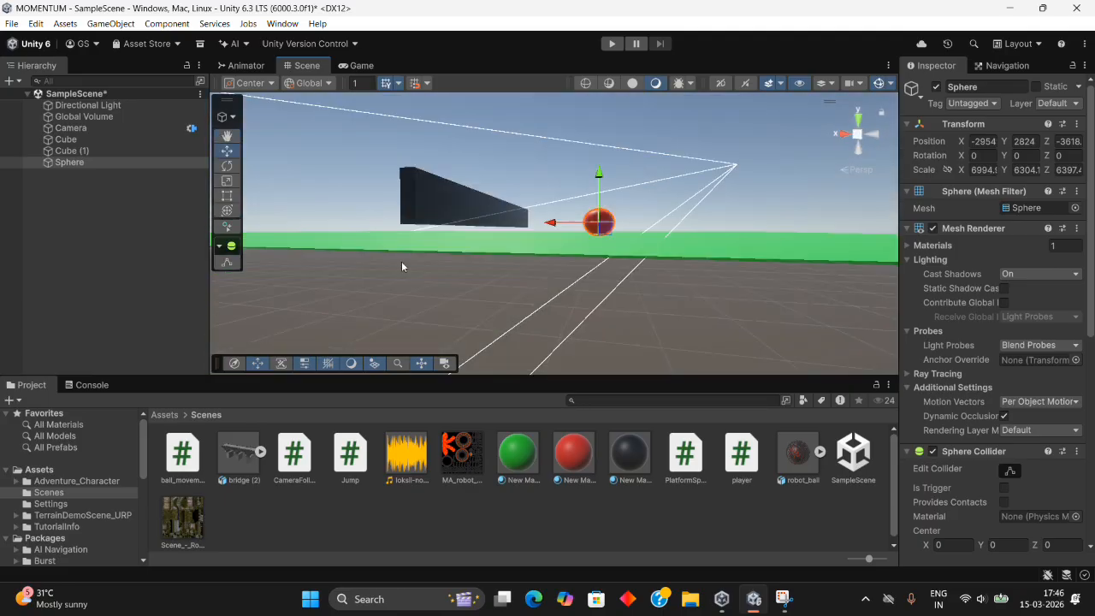
# Compare the components of the black bar with the collider and Rigidbody on the red sphere.
pyautogui.click(511, 228)
pyautogui.keyDown('alt'); pyautogui.moveTo(381, 225); pyautogui.dragTo(444, 282); pyautogui.keyUp('alt')
pyautogui.click(446, 283)
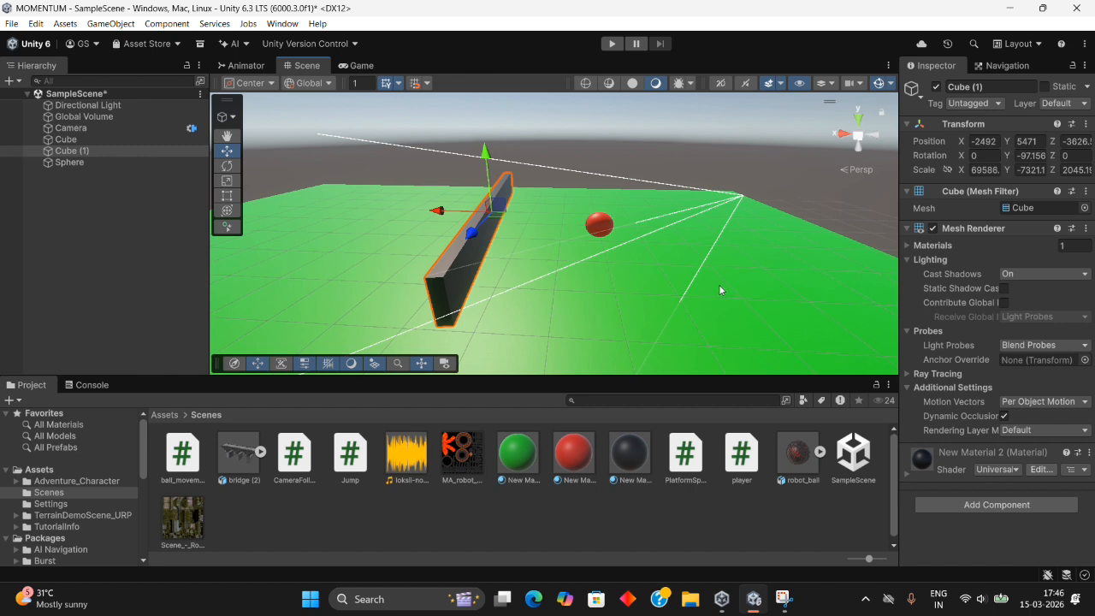
pyautogui.click(599, 224)
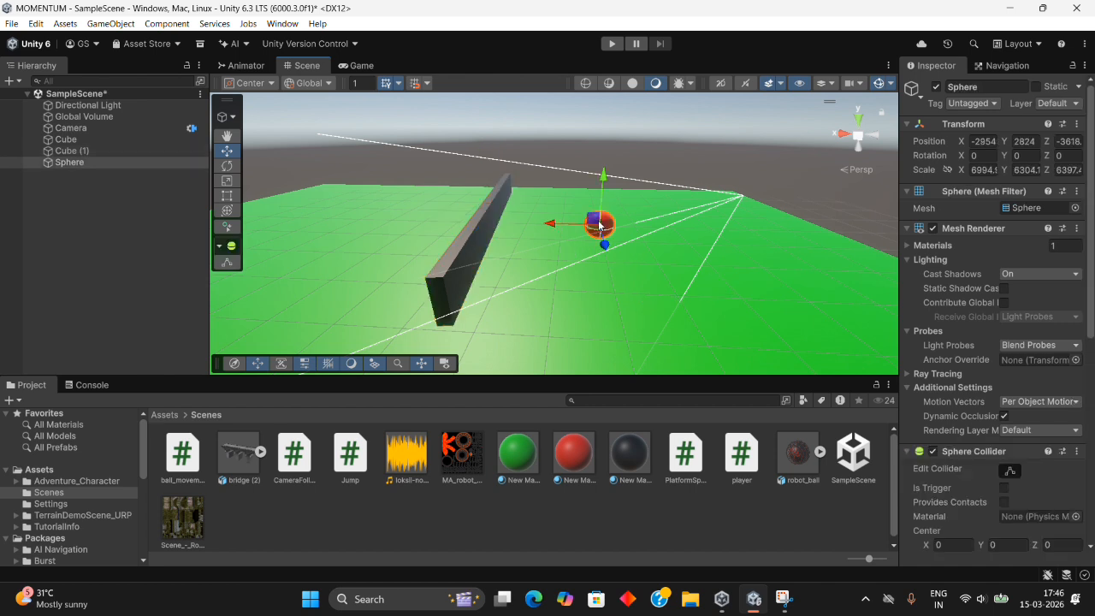
pyautogui.scroll(-3, 974, 395)
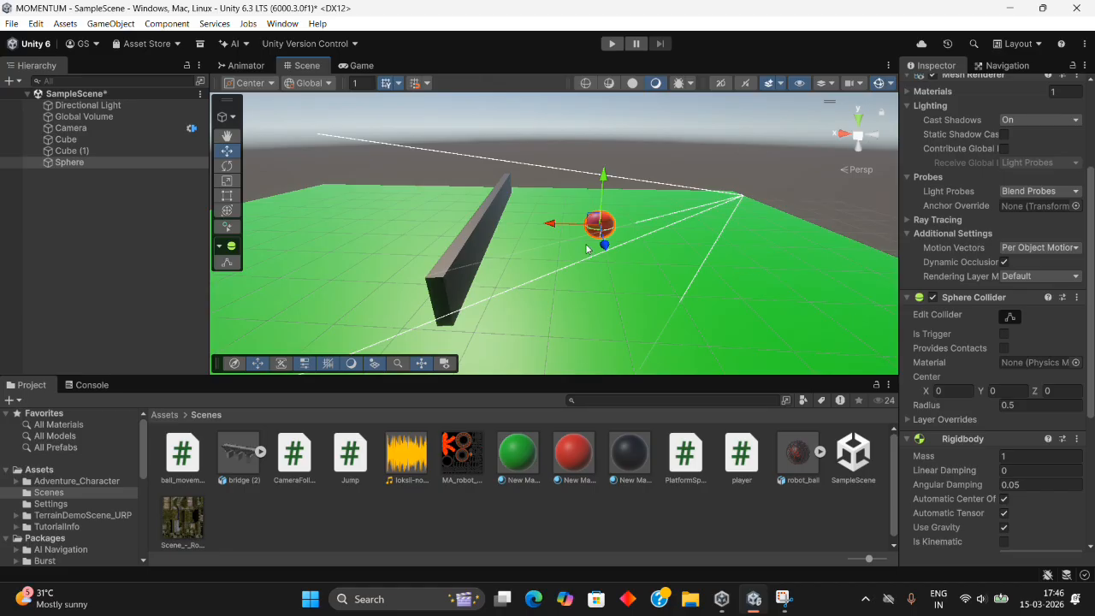
pyautogui.click(467, 252)
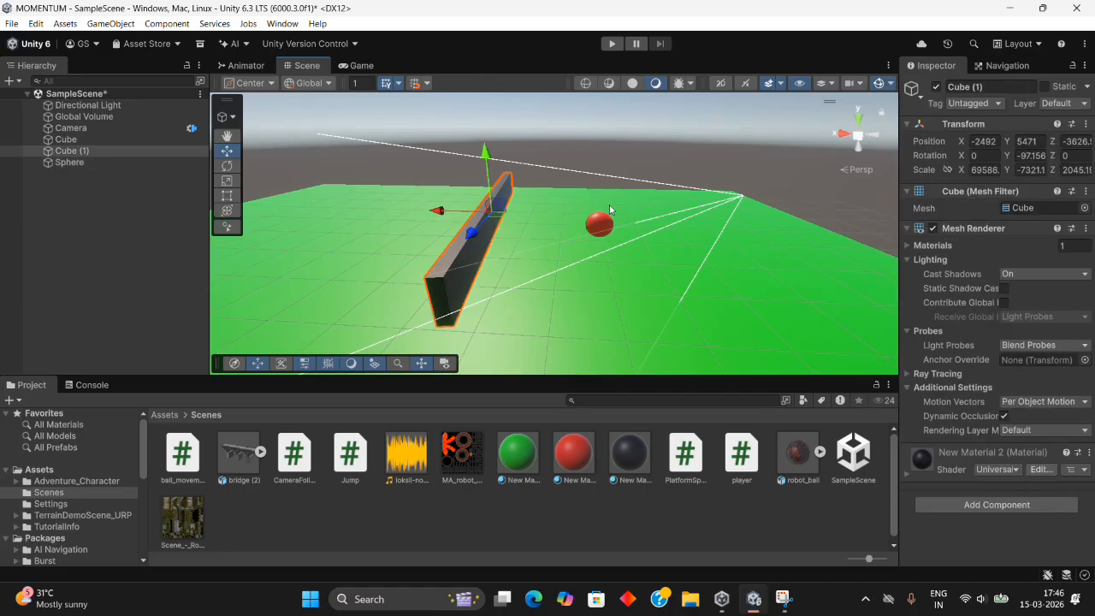
pyautogui.click(601, 221)
pyautogui.scroll(-3, 1037, 250)
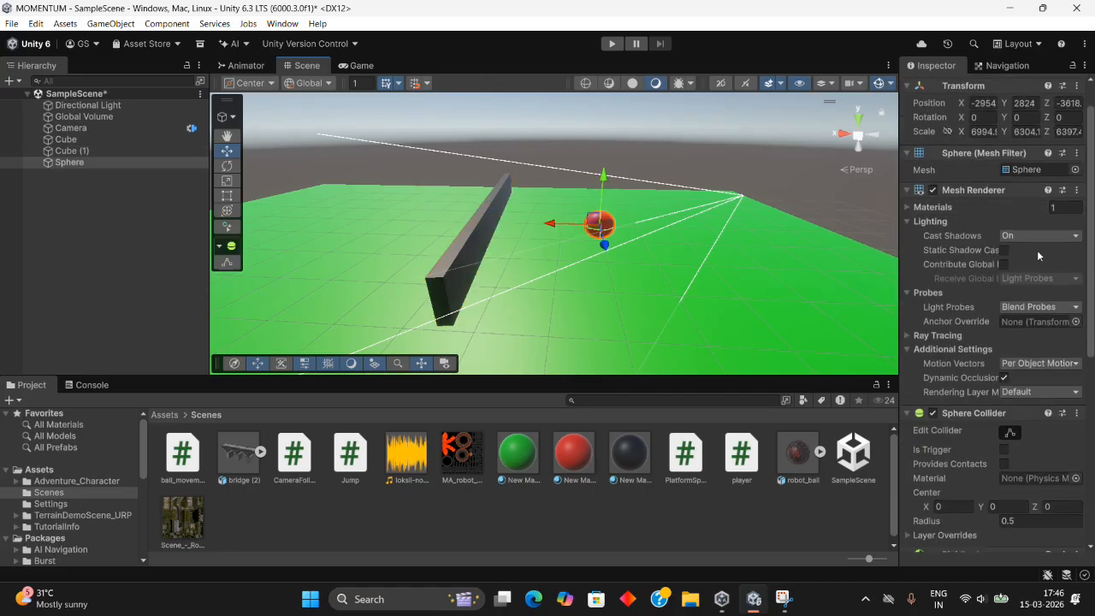
pyautogui.scroll(2, 885, 229)
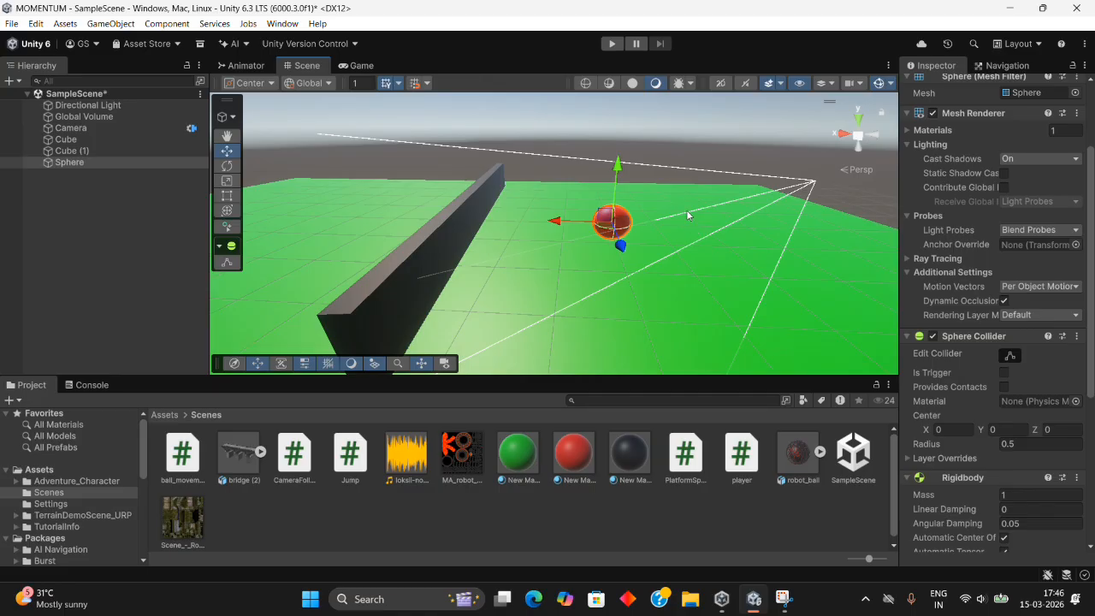
pyautogui.keyDown('alt'); pyautogui.moveTo(687, 212); pyautogui.dragTo(368, 269); pyautogui.keyUp('alt')
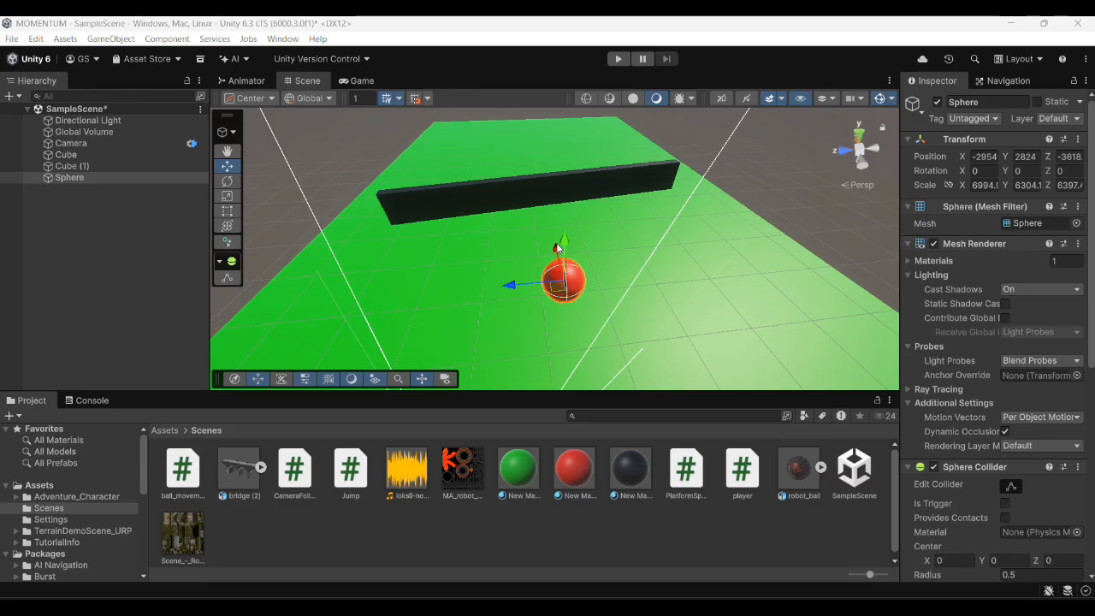
# Add a Box Collider component to the black bar.
pyautogui.click(455, 184)
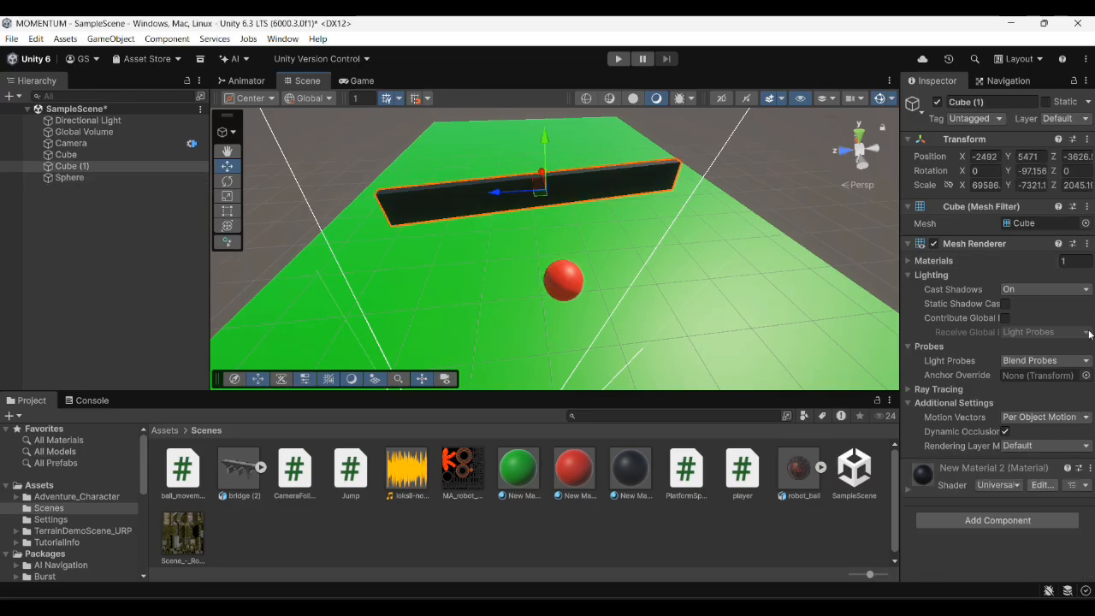
pyautogui.click(1024, 518)
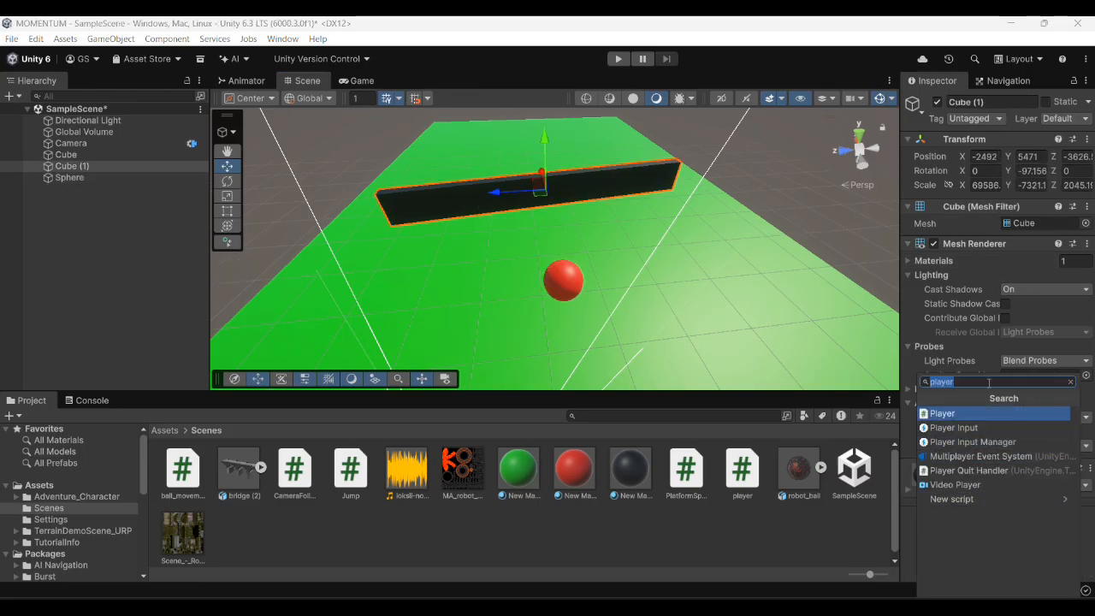
pyautogui.click(1069, 381)
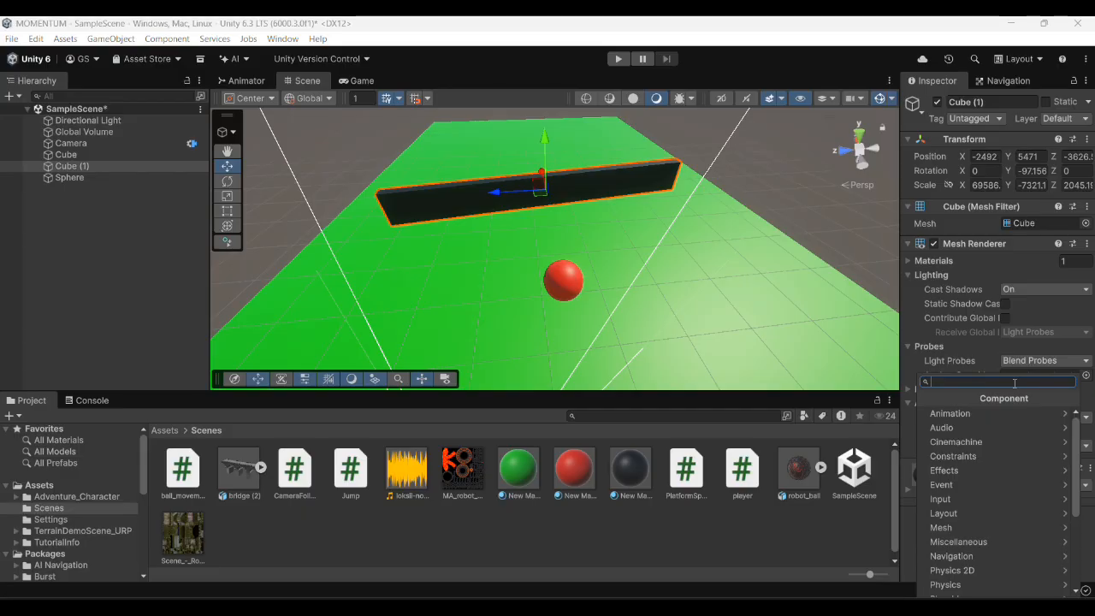
pyautogui.write('box')
pyautogui.press('Return')
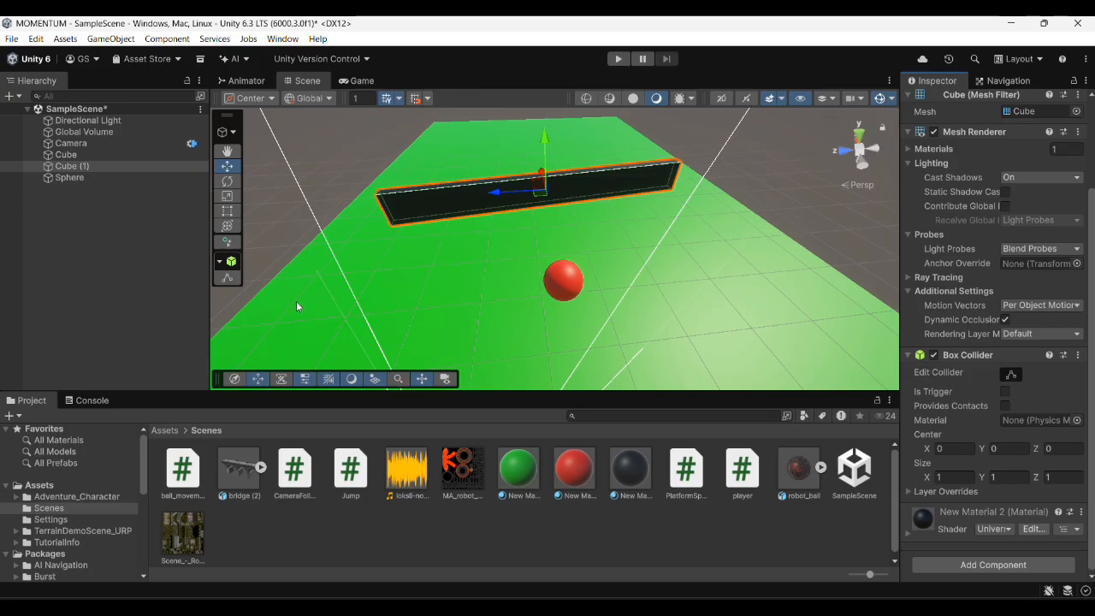
# Run the game and roll the red ball forward toward the black bar to test the collision.
pyautogui.keyDown('alt'); pyautogui.moveTo(472, 357); pyautogui.dragTo(770, 248); pyautogui.keyUp('alt')
pyautogui.keyDown('alt'); pyautogui.moveTo(894, 290); pyautogui.dragTo(261, 257); pyautogui.keyUp('alt')
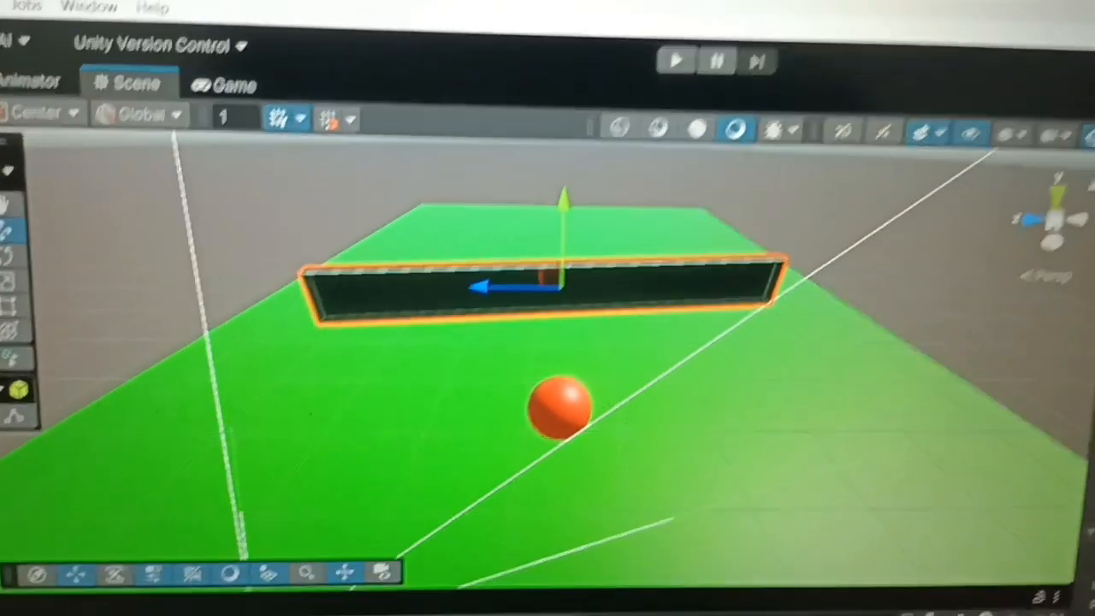
pyautogui.hotkey('ctrl', 'p')
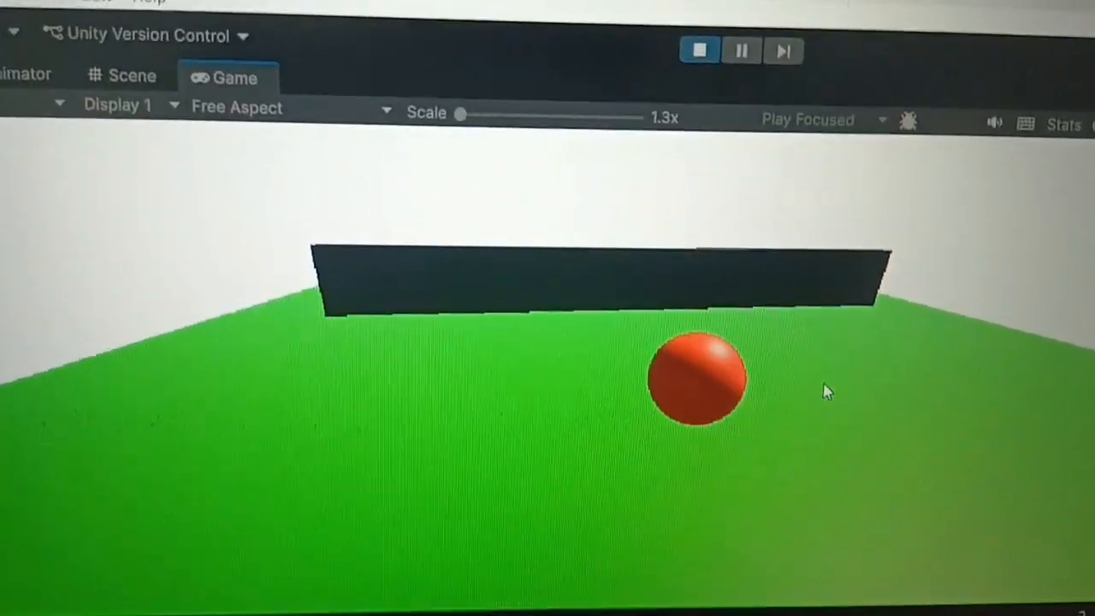
pyautogui.press('Up')
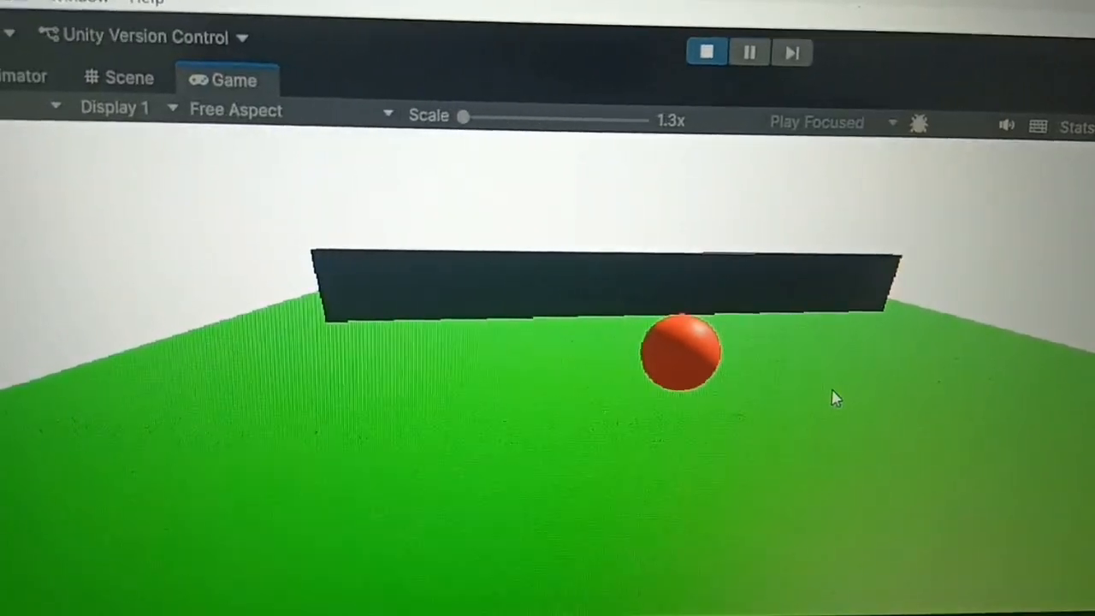